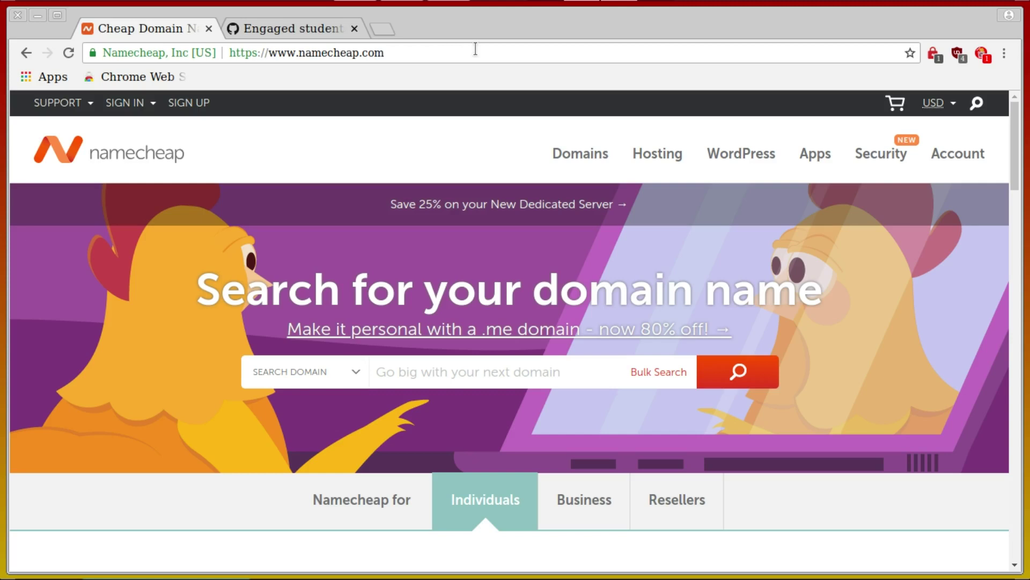
- Select the Namecheap web address, then switch to the GitHub Education tab
left_click_drag(387, 52, 265, 52)
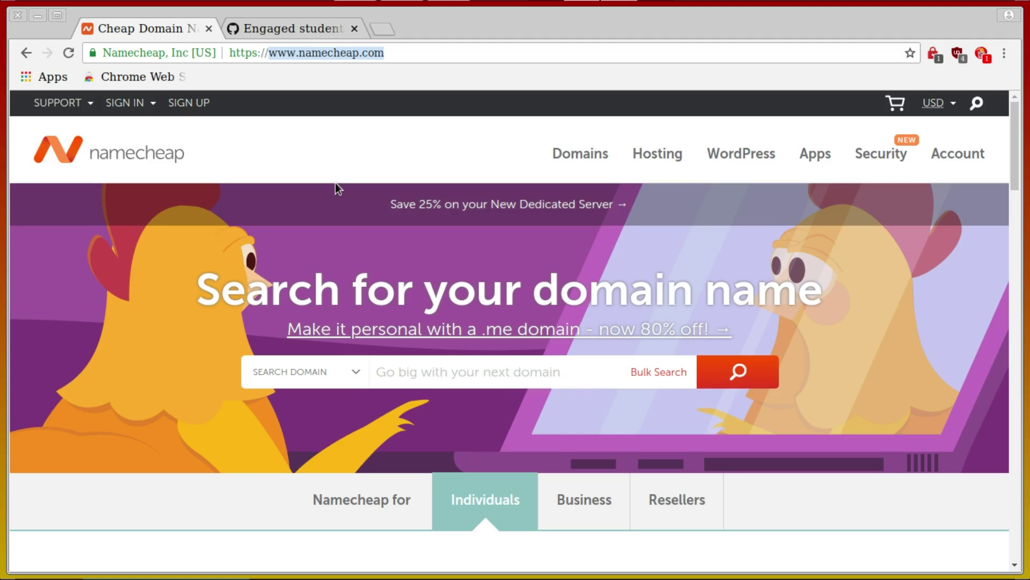
left_click(291, 29)
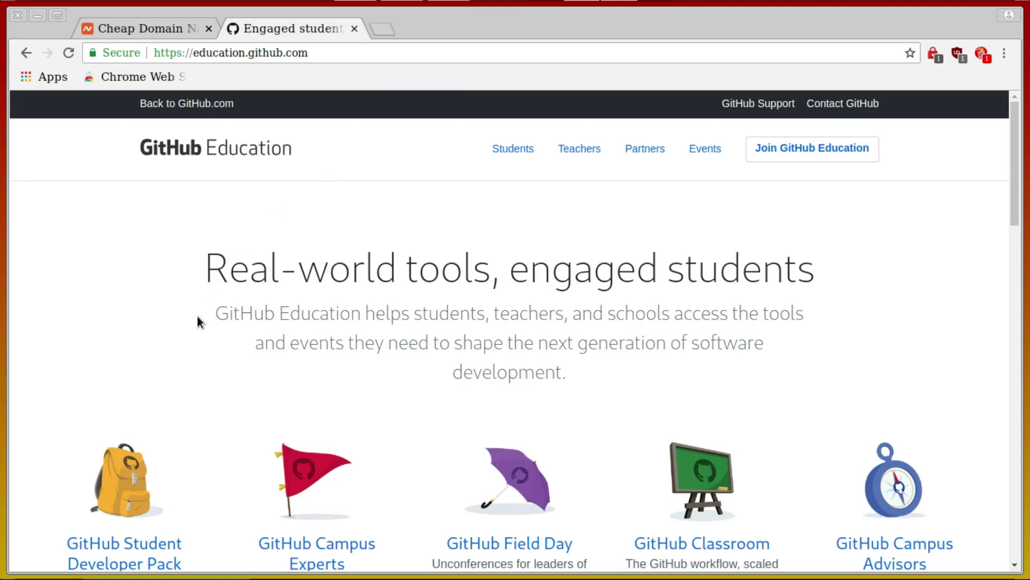
left_click_drag(206, 319, 690, 316)
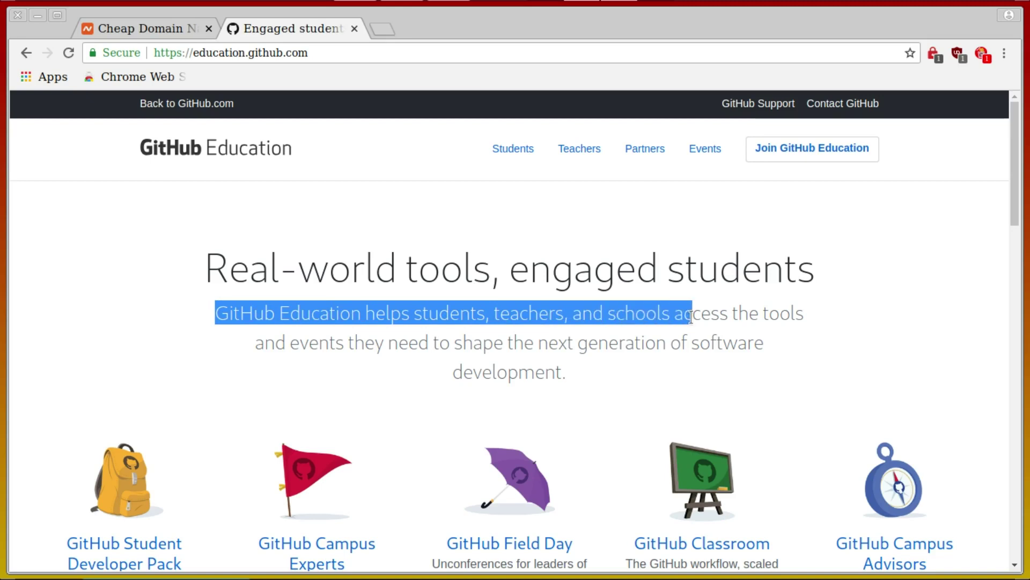
mouse_move(690, 316)
left_mouse_down()
mouse_move(686, 339)
mouse_move(732, 367)
left_mouse_up()
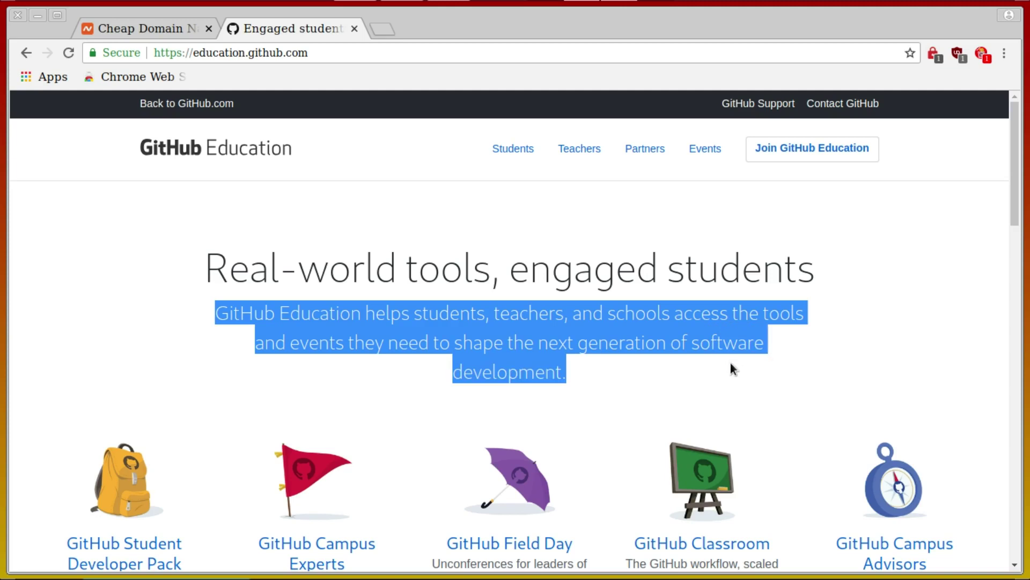
left_click(660, 372)
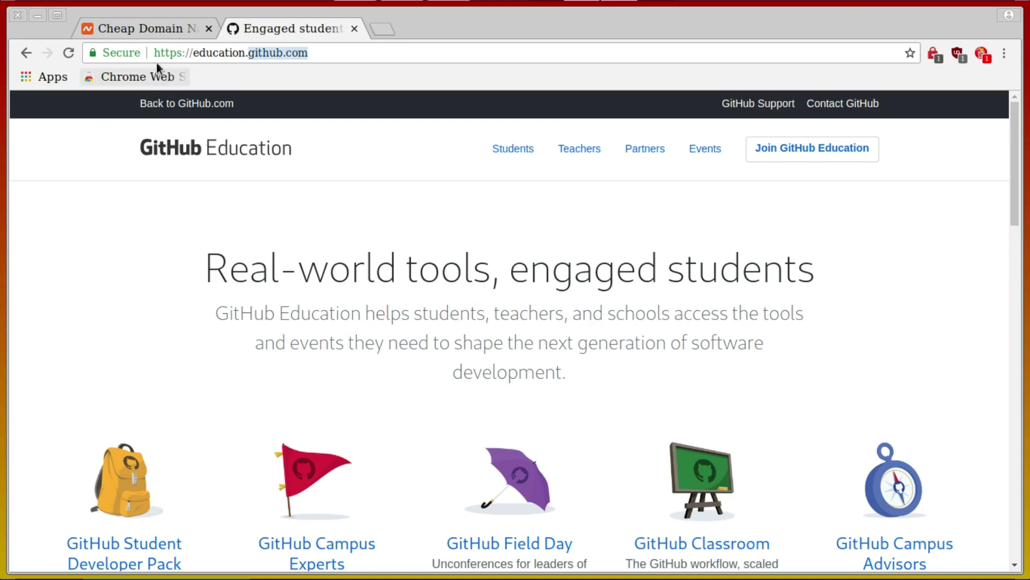
left_click(152, 34)
left_click(125, 102)
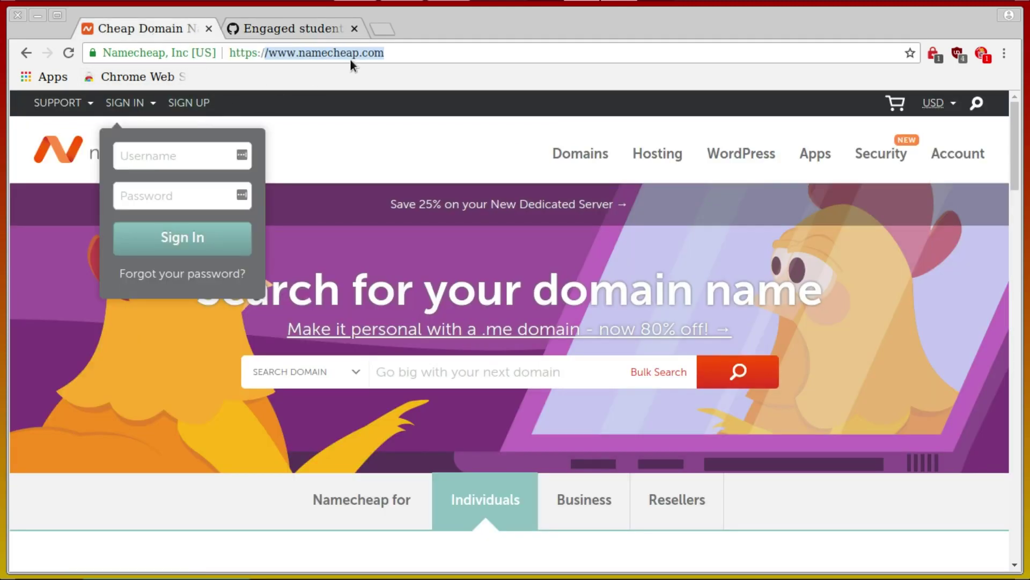
left_click_drag(386, 52, 269, 57)
left_click(291, 32)
left_click_drag(338, 52, 251, 53)
left_click(348, 183)
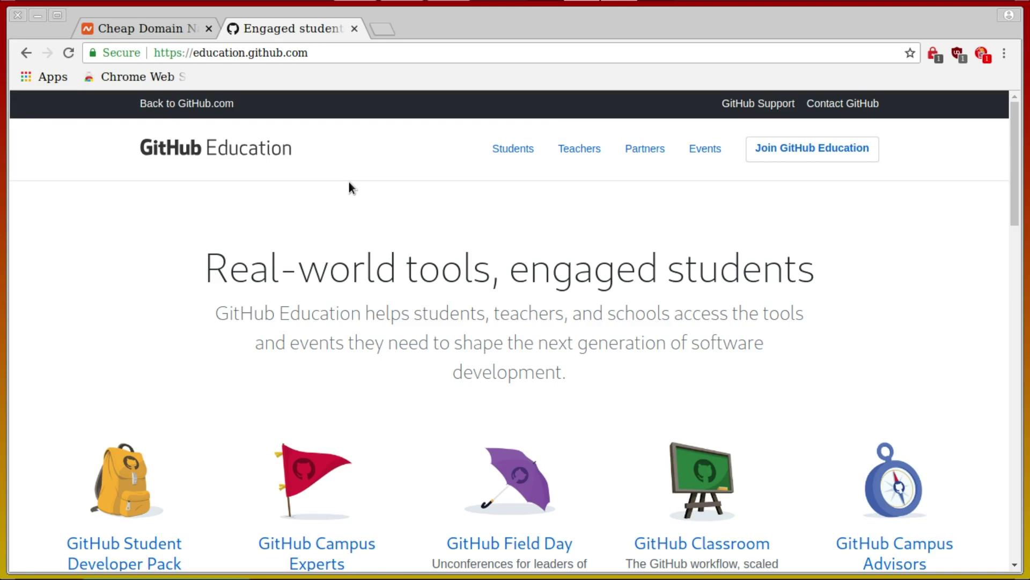
- Load education.github.com/pack in a new tab and choose 'Get your Pack'
left_click(382, 29)
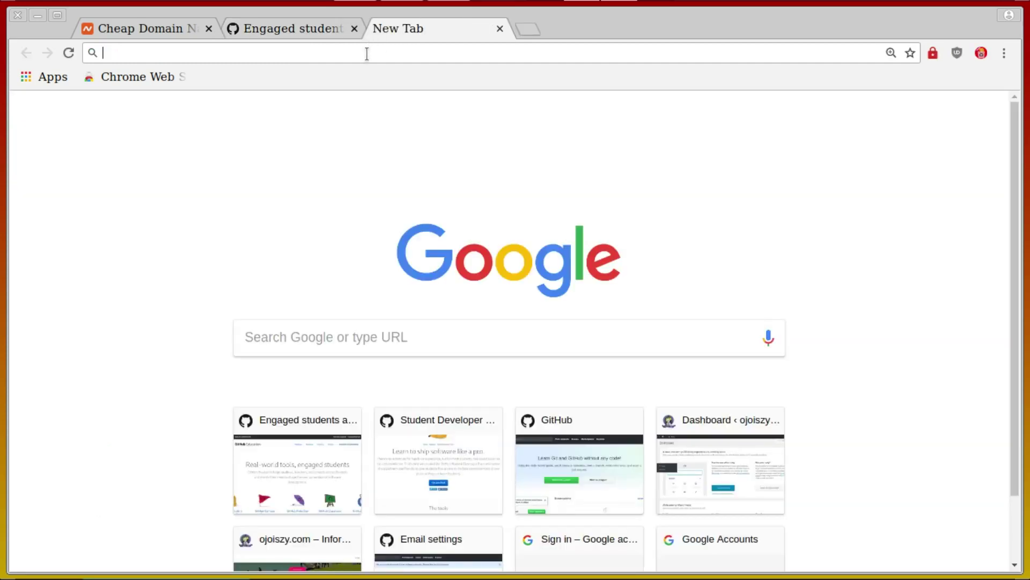
type("education.")
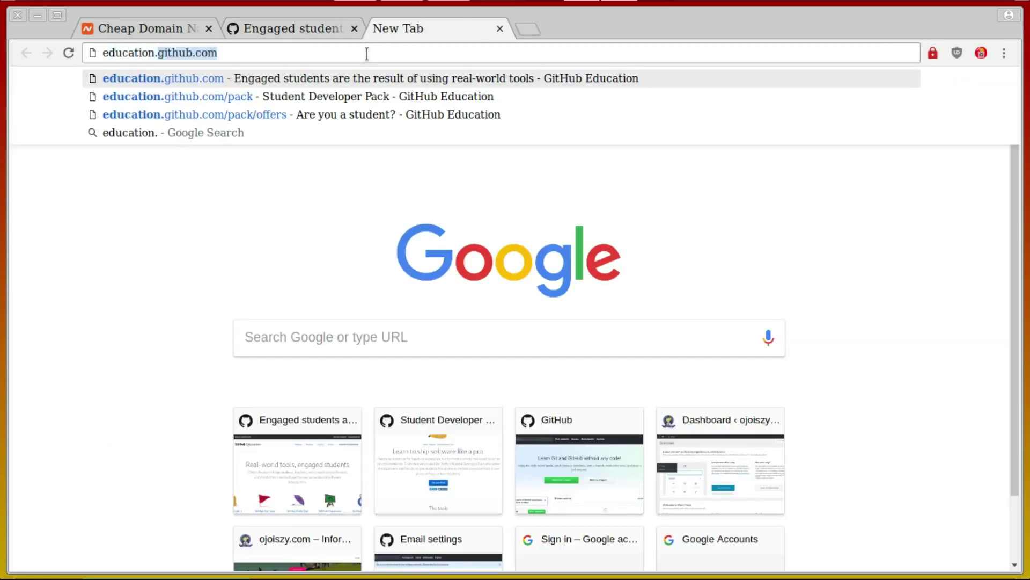
type("github.com")
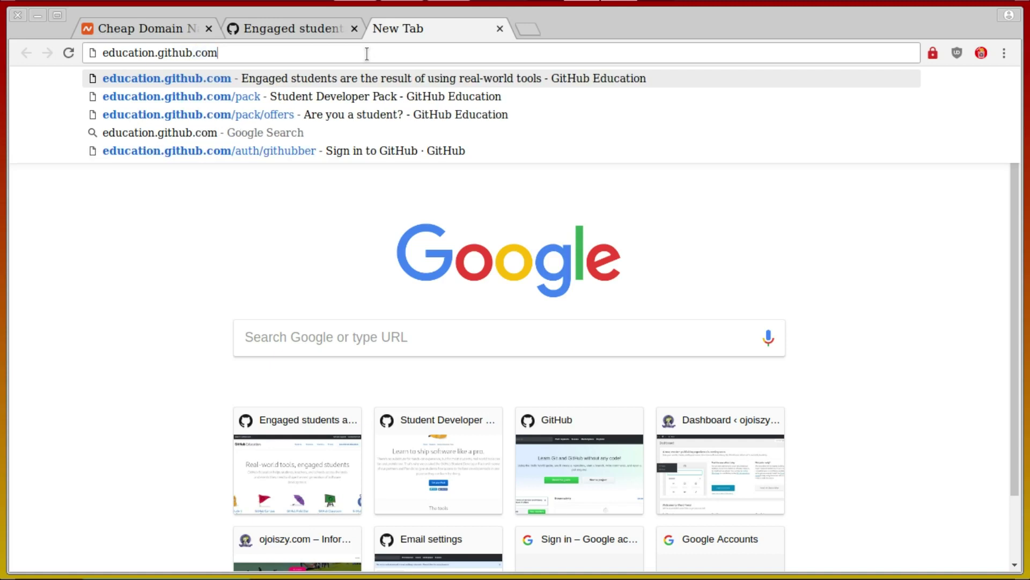
type("/pack")
key("Return")
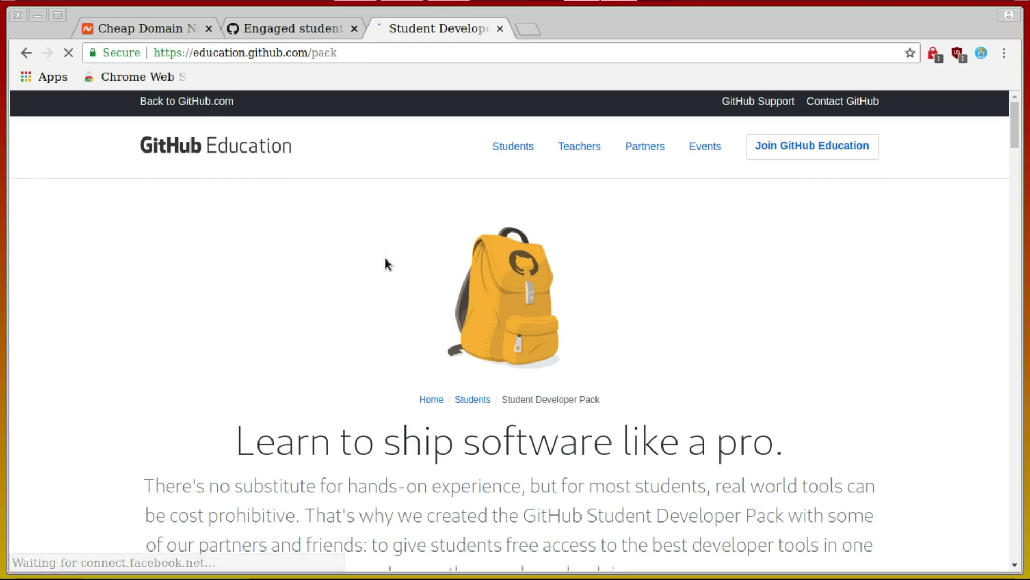
scroll(386, 258, "down", 4)
scroll(391, 295, "down", 4)
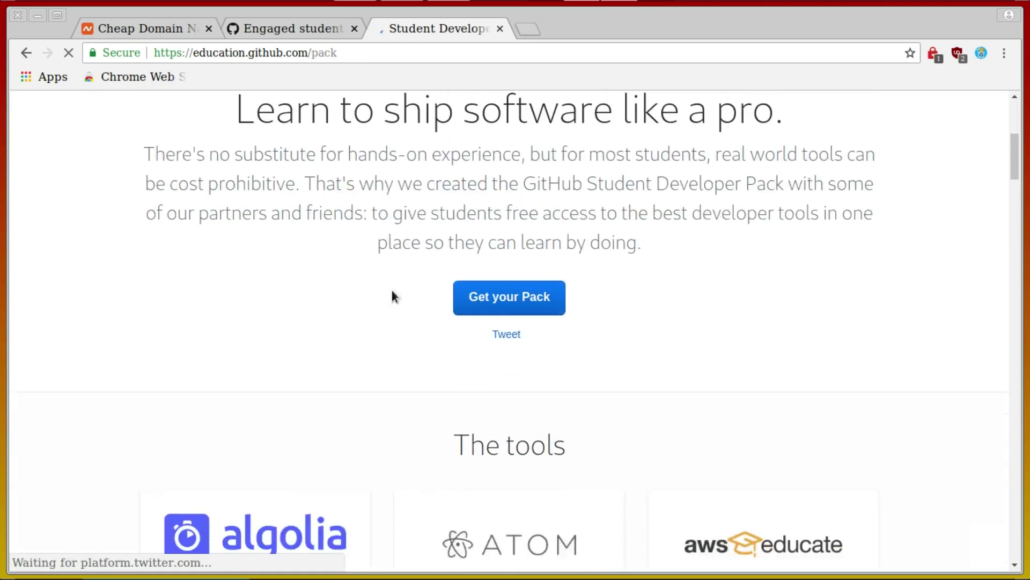
left_click(501, 313)
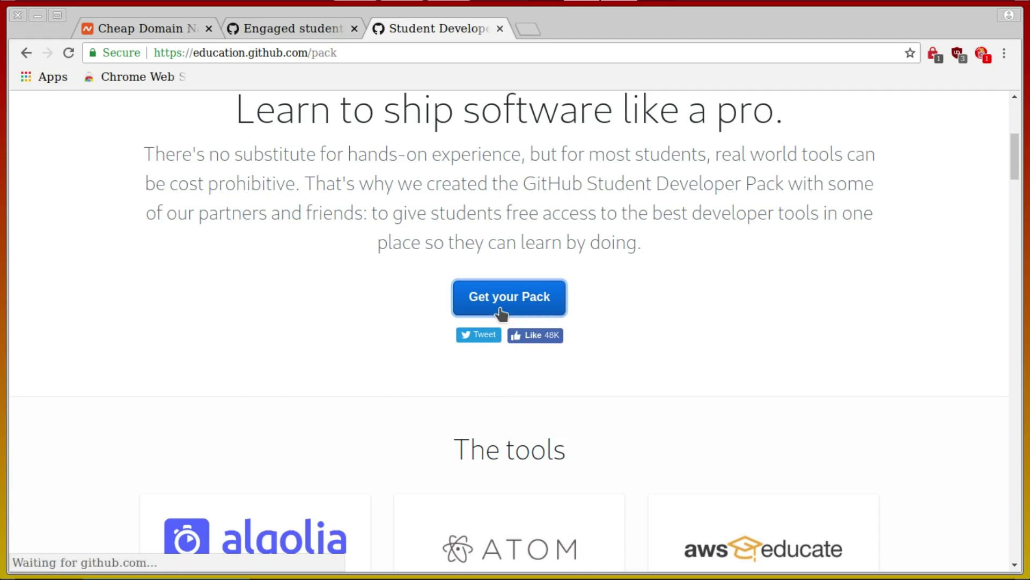
scroll(664, 365, "down", 1)
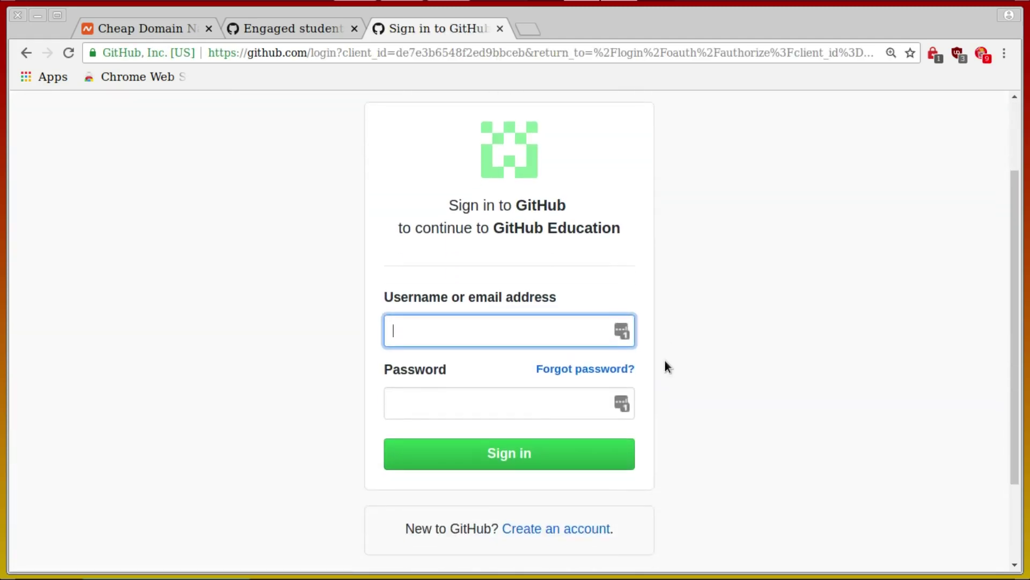
- Sign in to GitHub with the saved credentials and answer 'Yes, I'm a student'
left_click(621, 331)
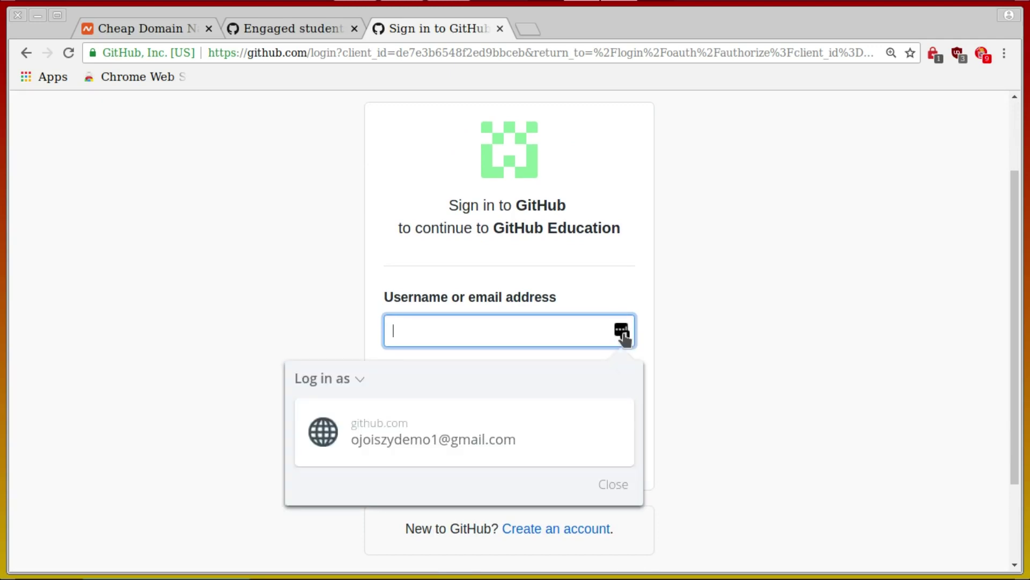
left_click(466, 444)
left_click(478, 460)
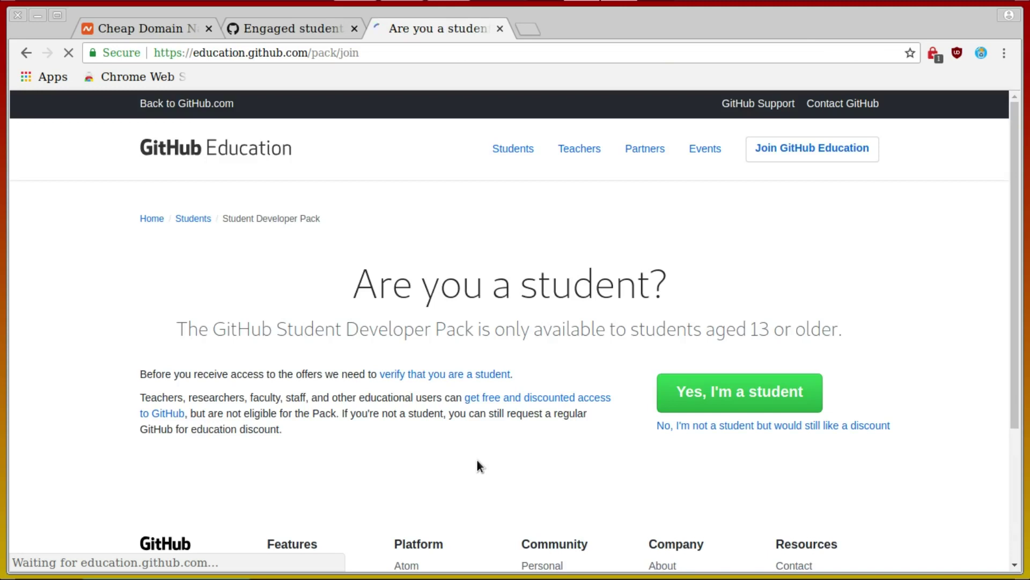
left_click(710, 409)
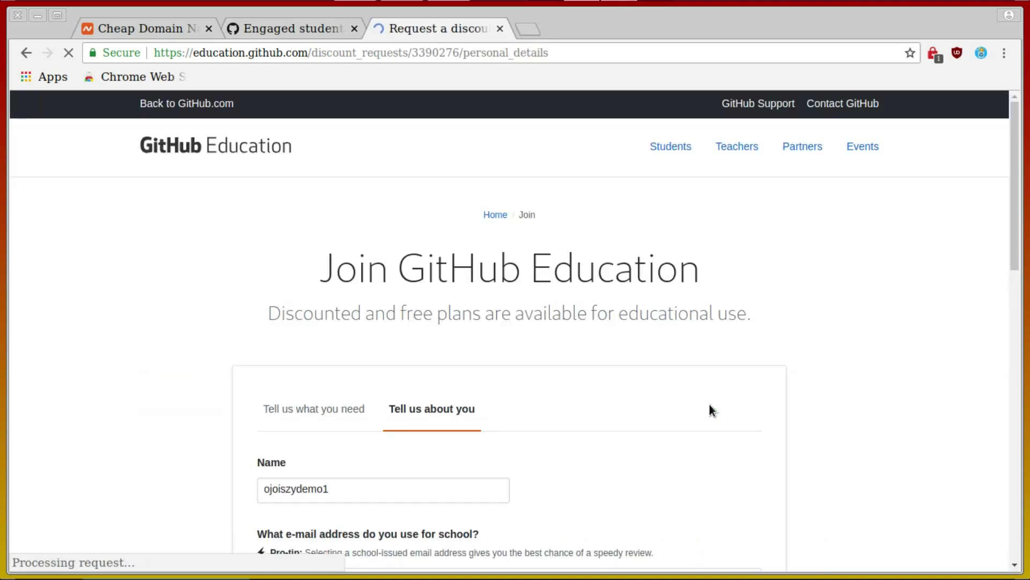
scroll(708, 410, "down", 1)
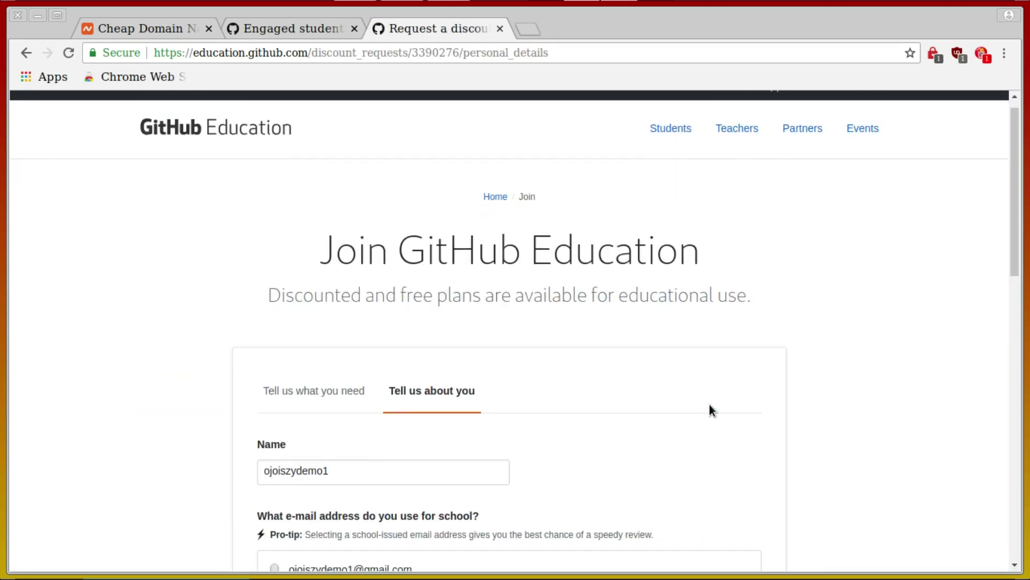
scroll(709, 410, "down", 1)
scroll(709, 410, "down", 1)
scroll(710, 410, "down", 1)
scroll(709, 409, "down", 1)
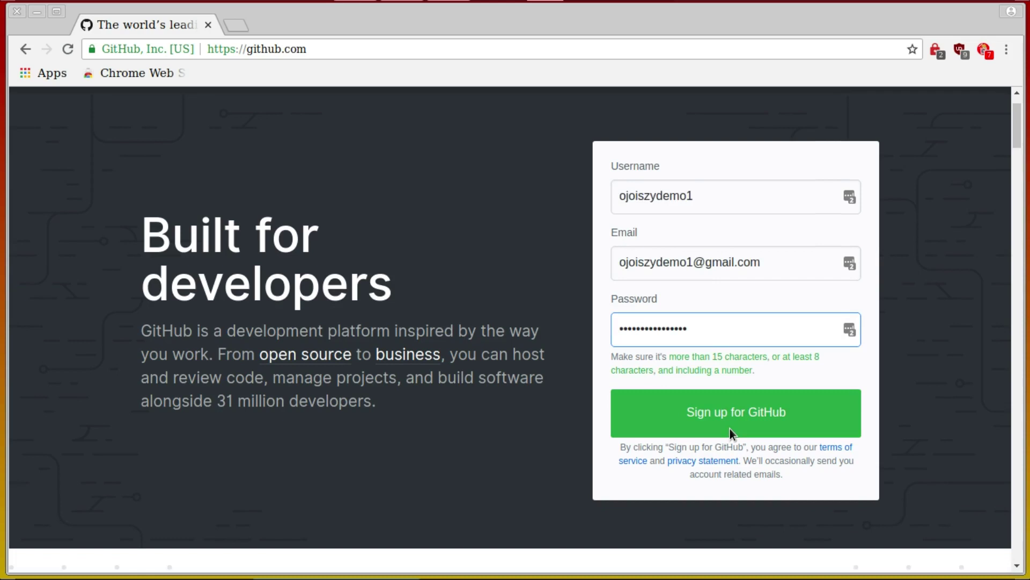
- Submit the filled 'Sign up for GitHub' form to create the account
left_click(730, 427)
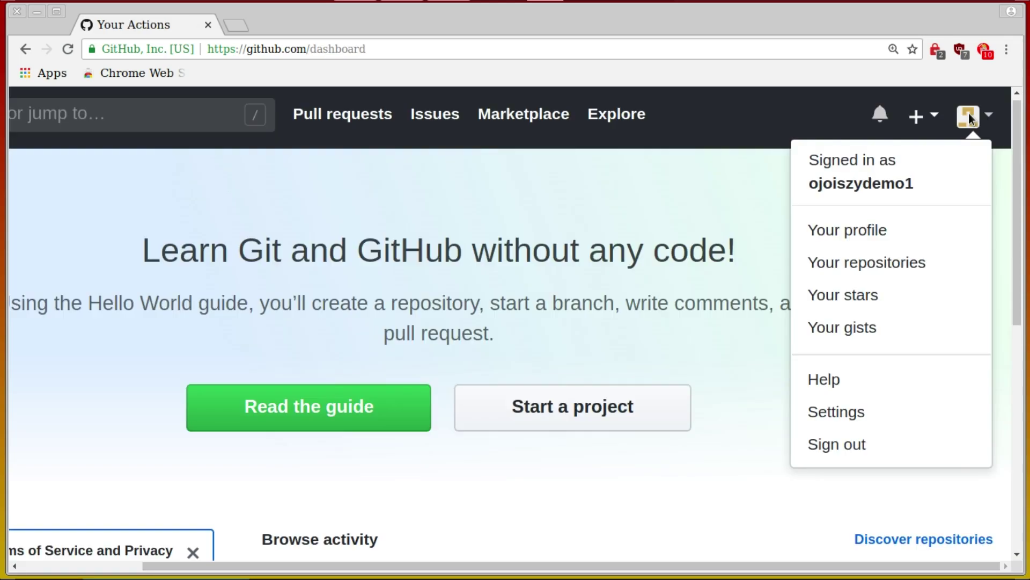
- Add the university email address in the profile's email settings
left_click(870, 241)
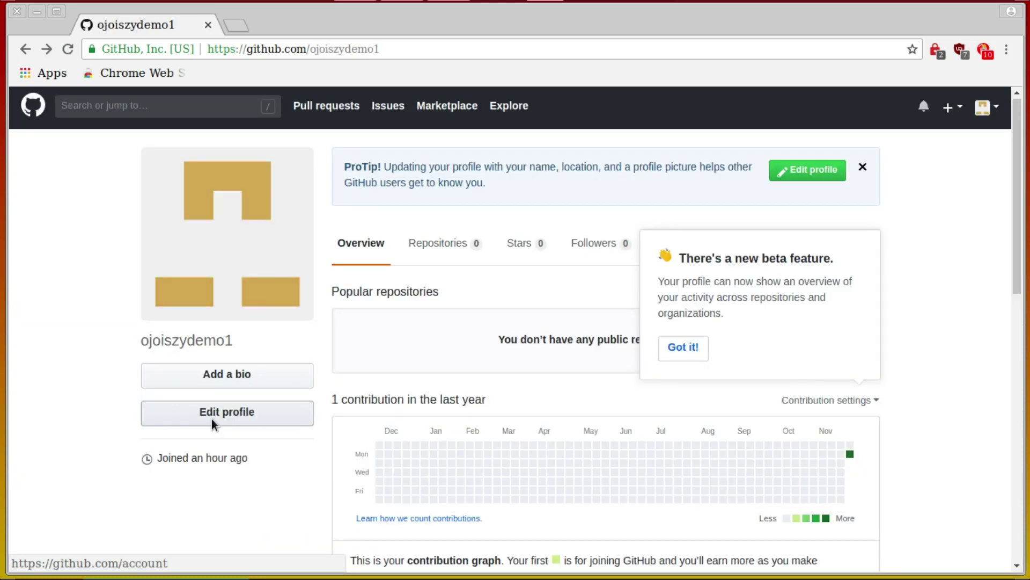
left_click(212, 418)
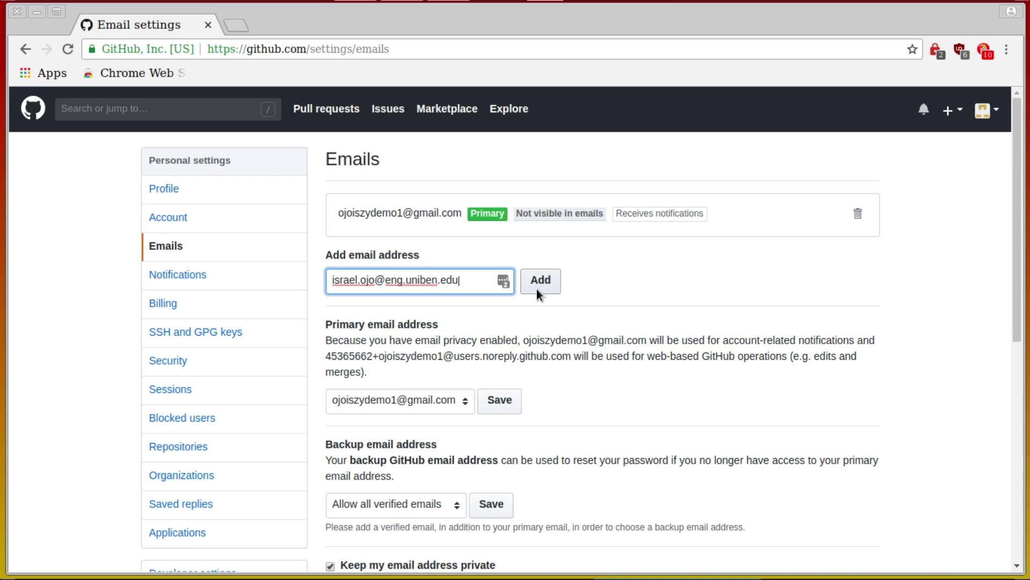
left_click(537, 288)
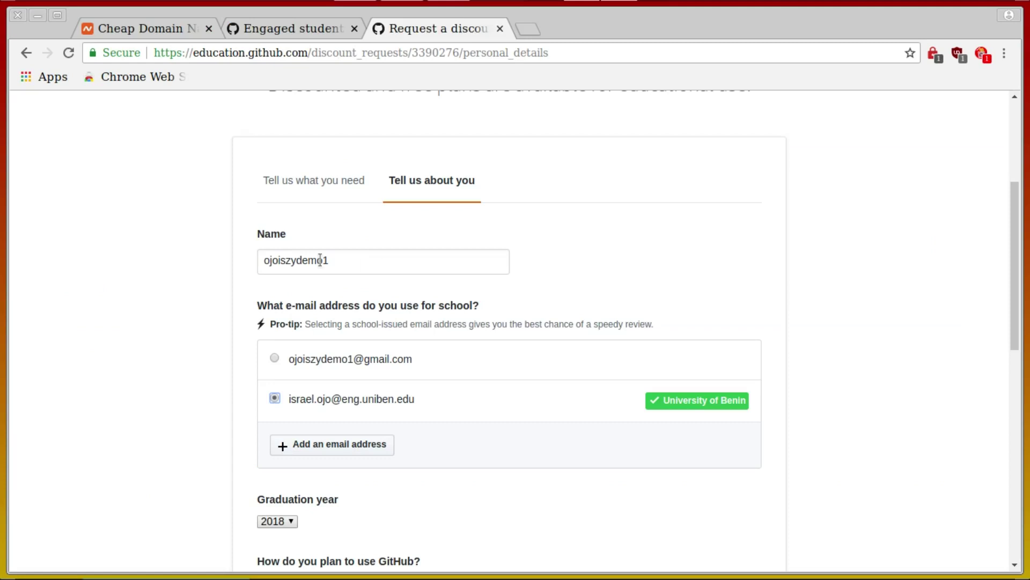
- Replace the name, keep the school email, choose 2019 and answer the GitHub-use question, then submit
left_click_drag(326, 262, 229, 268)
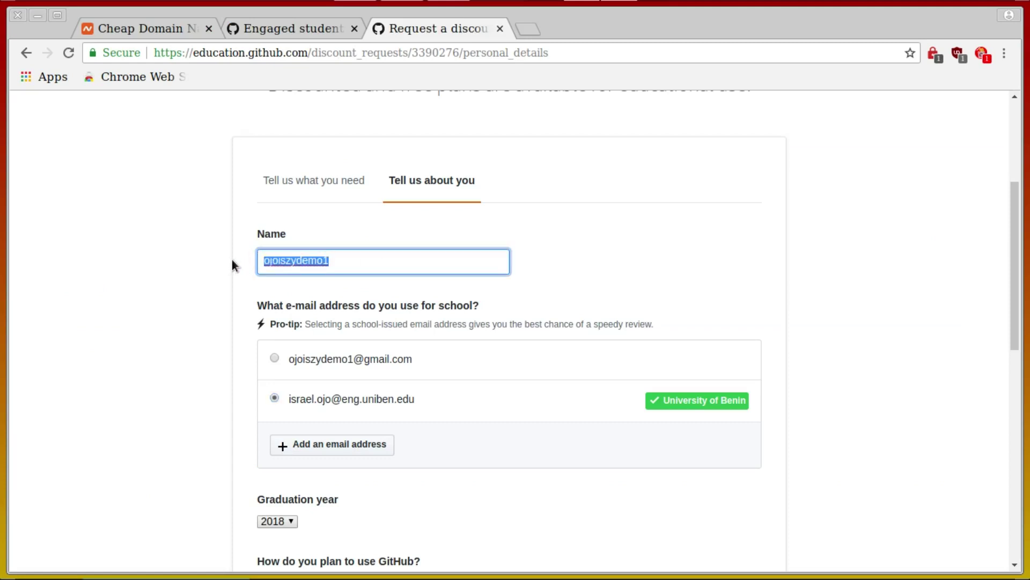
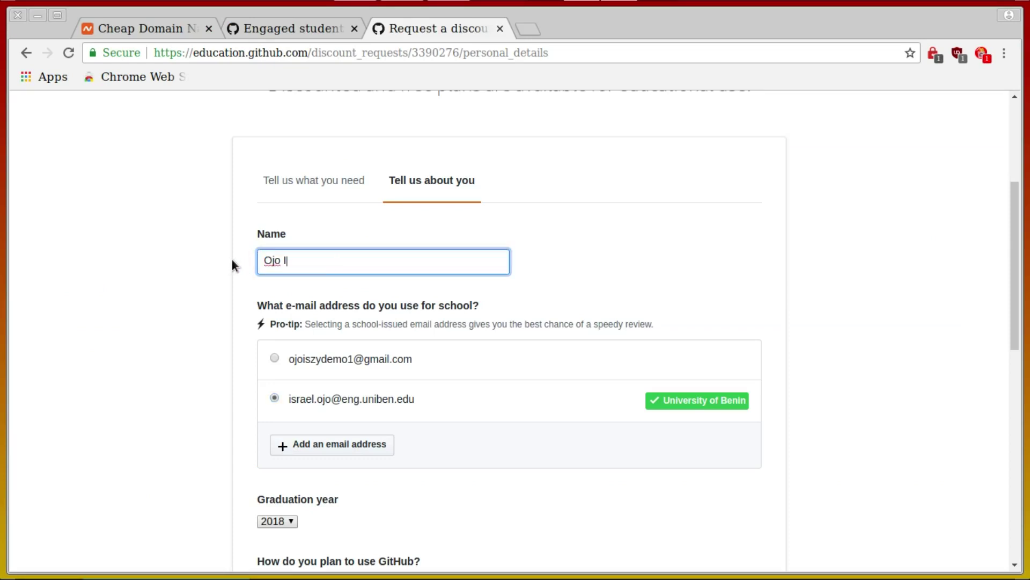
left_click(274, 400)
scroll(231, 414, "down", 3)
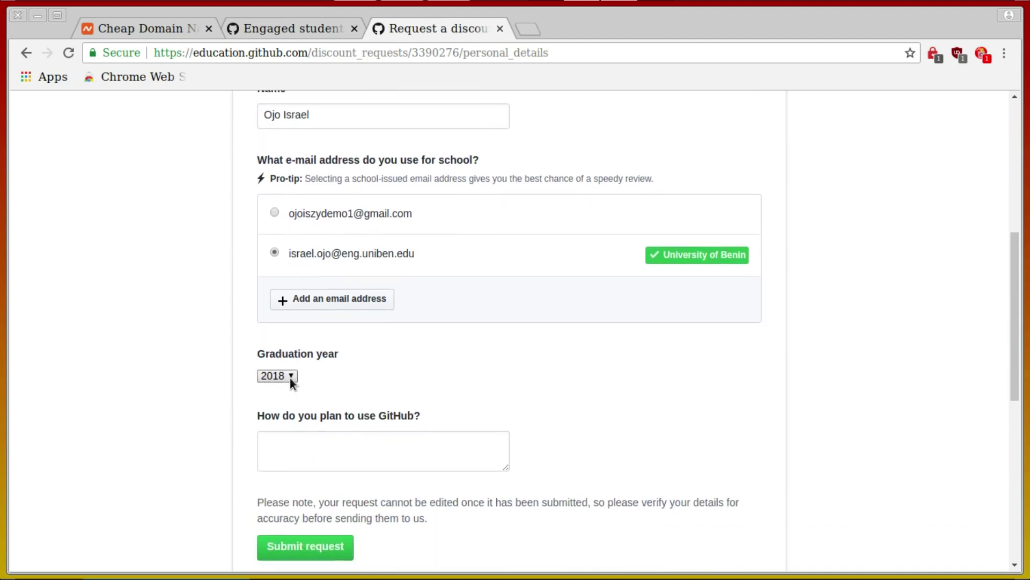
left_click(290, 380)
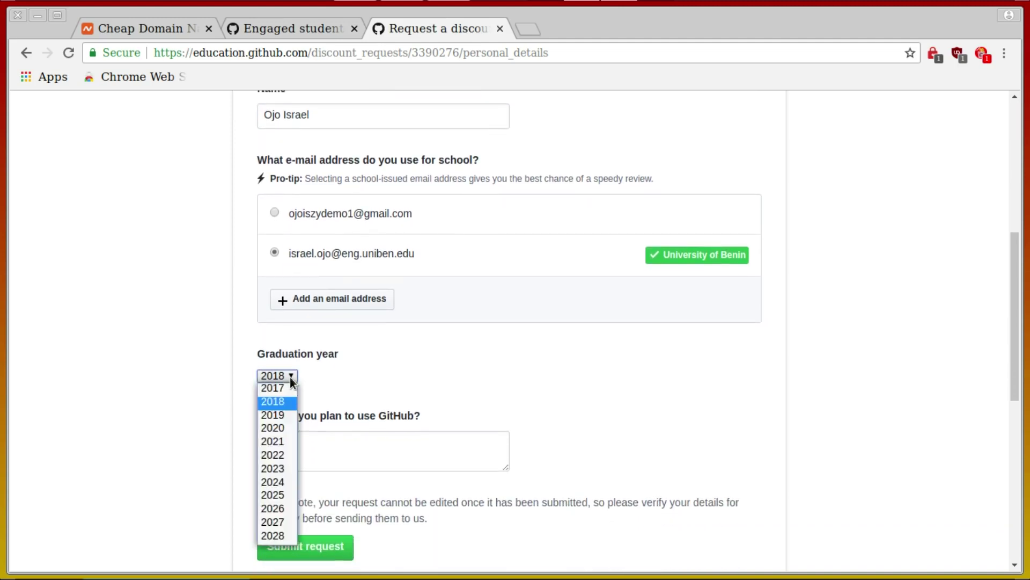
left_click(281, 415)
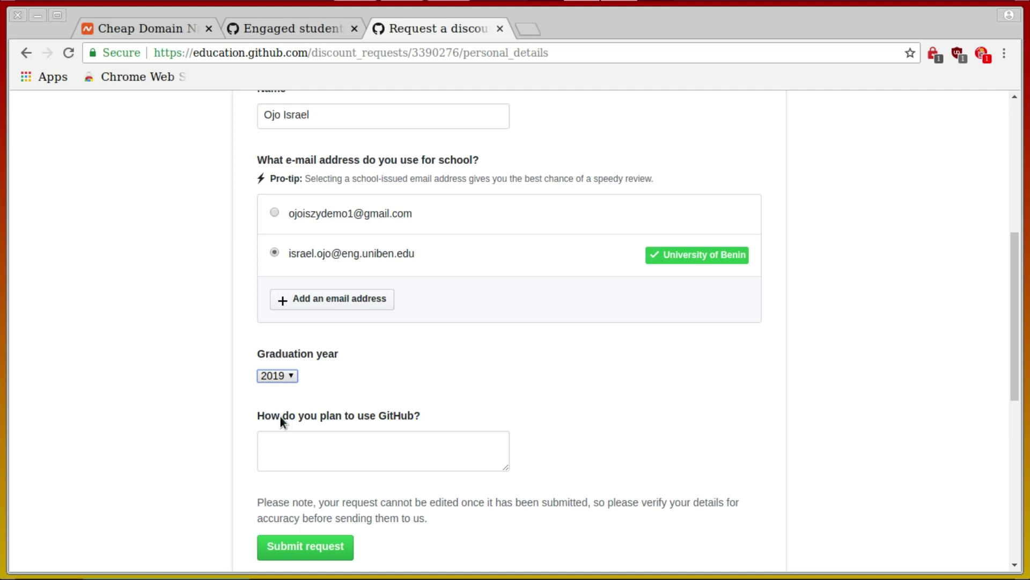
left_click(287, 451)
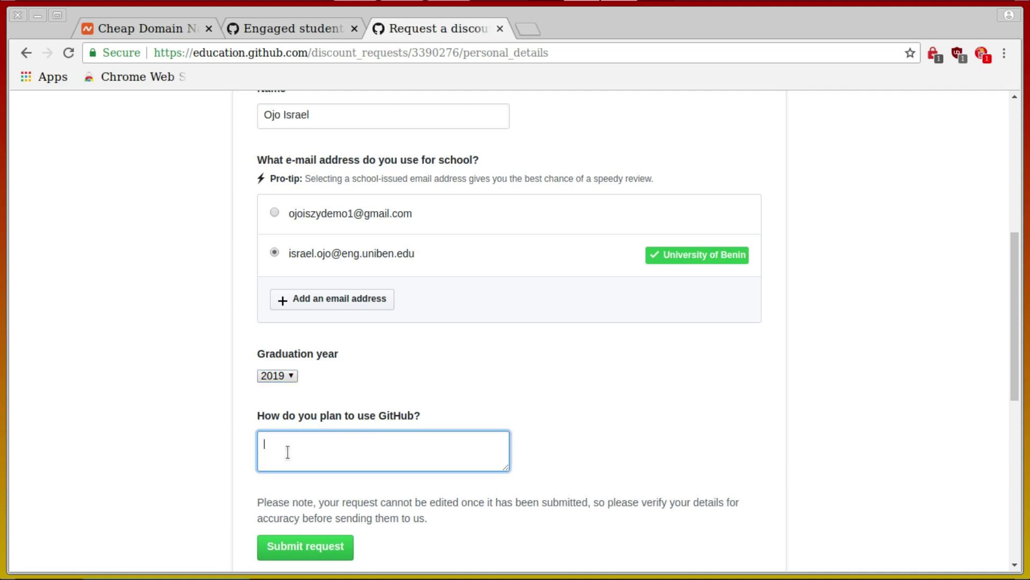
type("I")
type(" p")
key("BackSpace")
type("plan to use Github for Research and Developement")
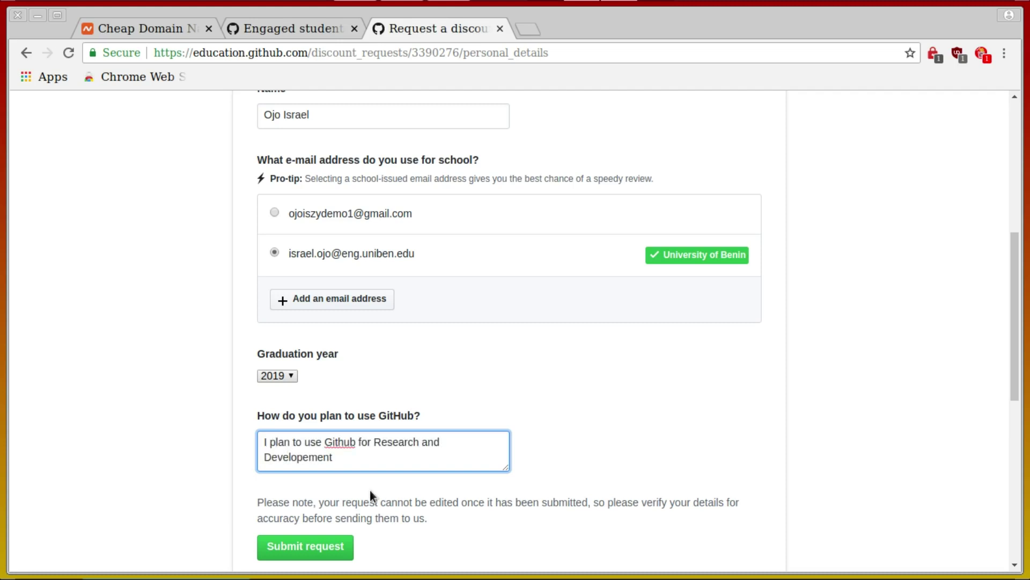
scroll(371, 491, "down", 2)
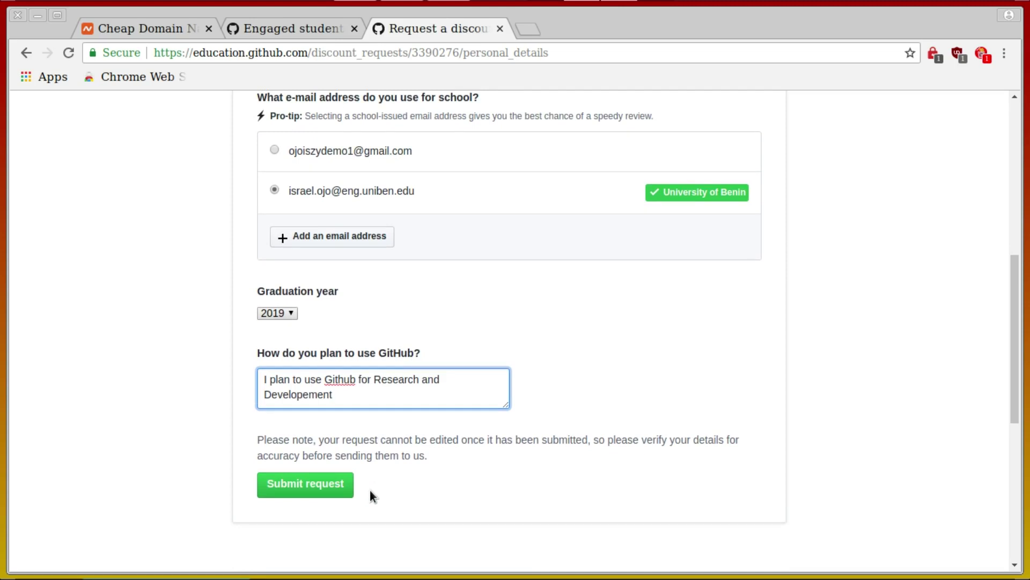
left_click(315, 485)
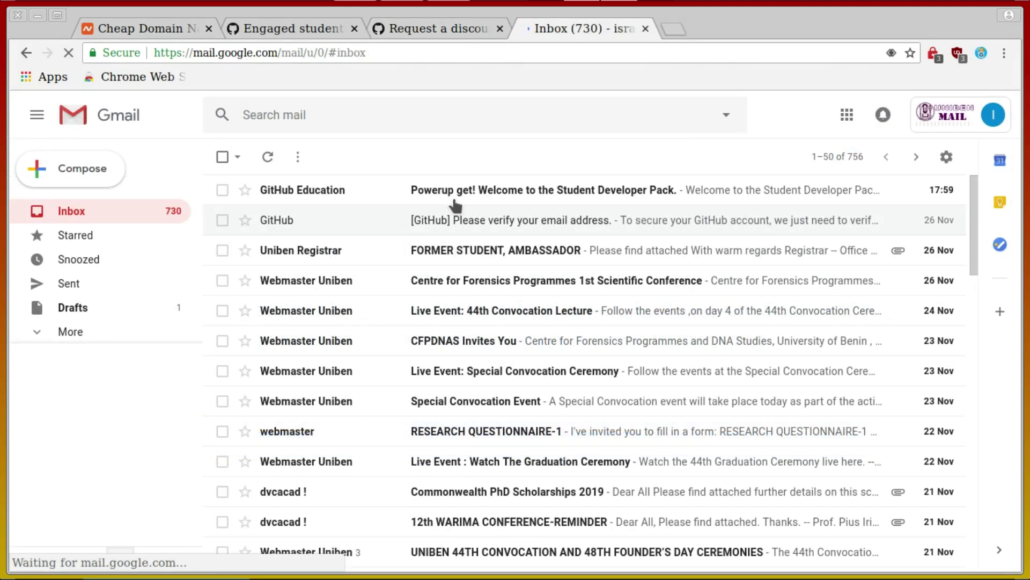
- Read the 'Powerup get! Welcome to the Student Developer Pack' email
left_click(422, 192)
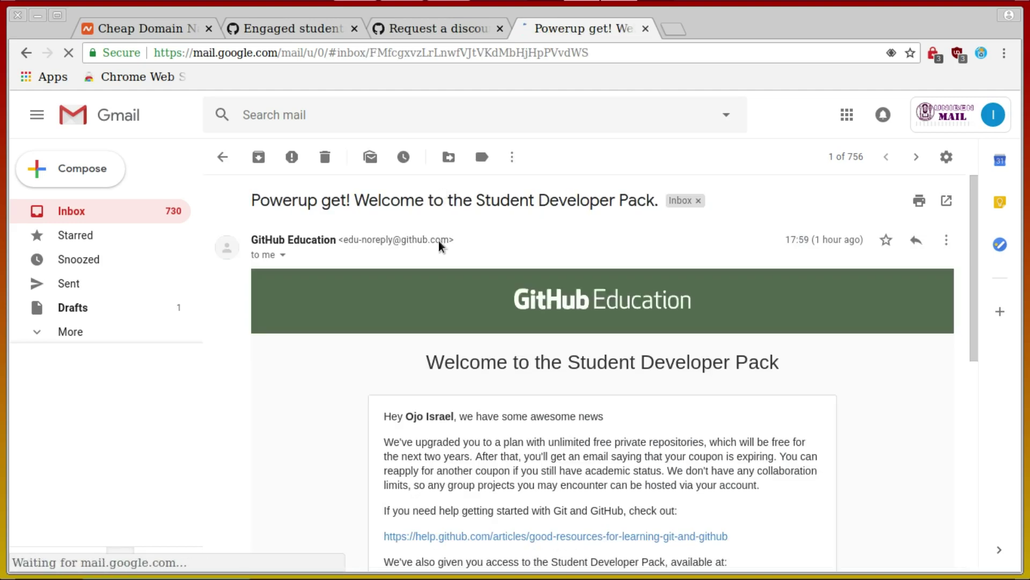
scroll(427, 439, "down", 2)
scroll(428, 438, "down", 1)
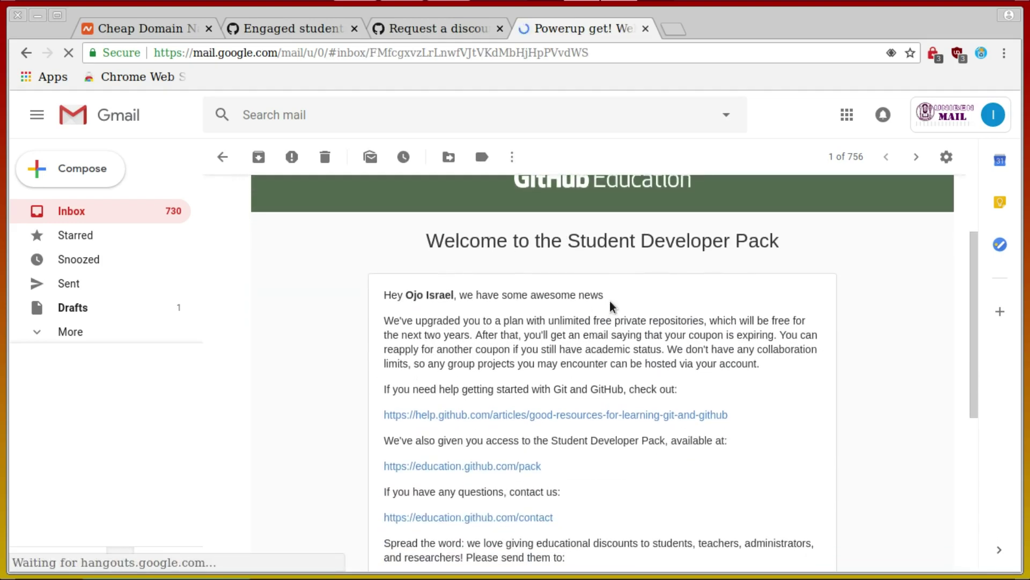
left_click_drag(385, 293, 580, 301)
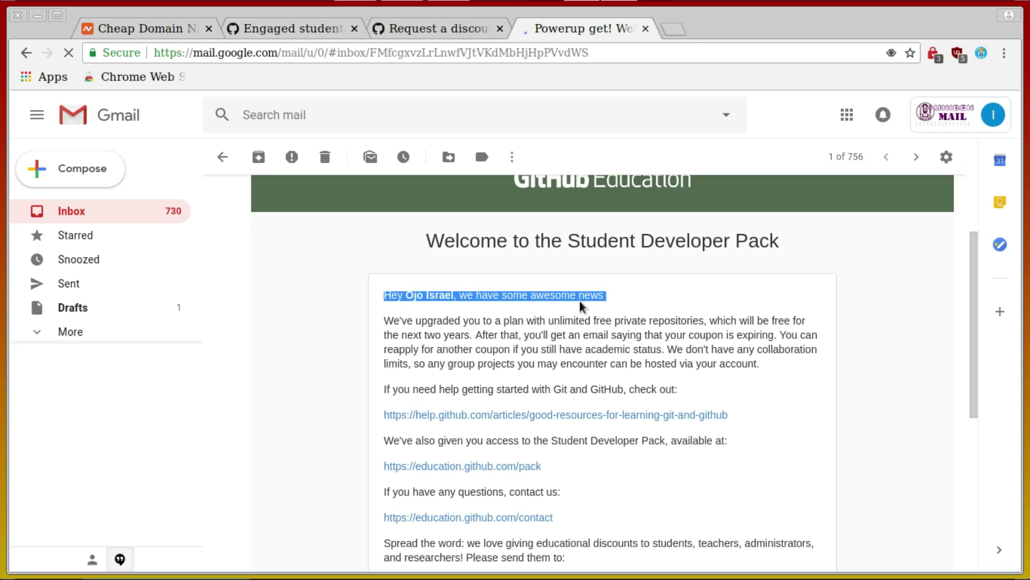
left_click(580, 302)
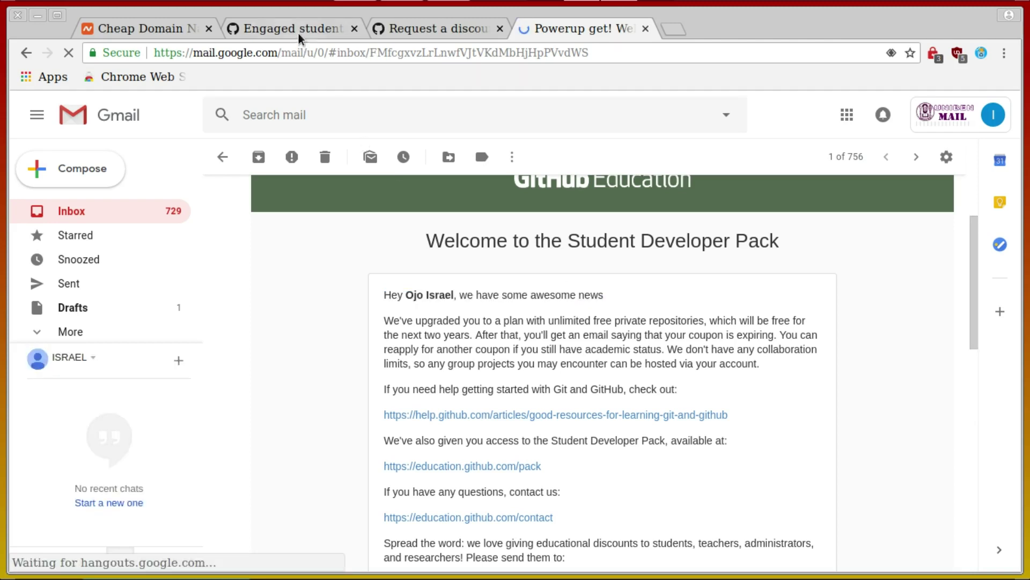
- Replace the old GitHub tab with education.github.com/pack and claim the pack
left_click(352, 28)
left_click(529, 33)
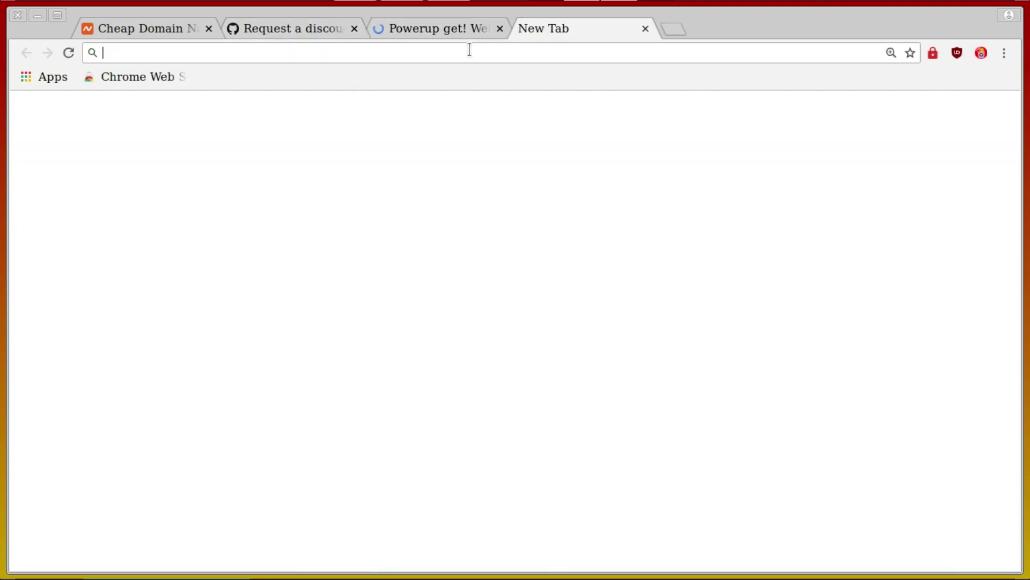
type("educa")
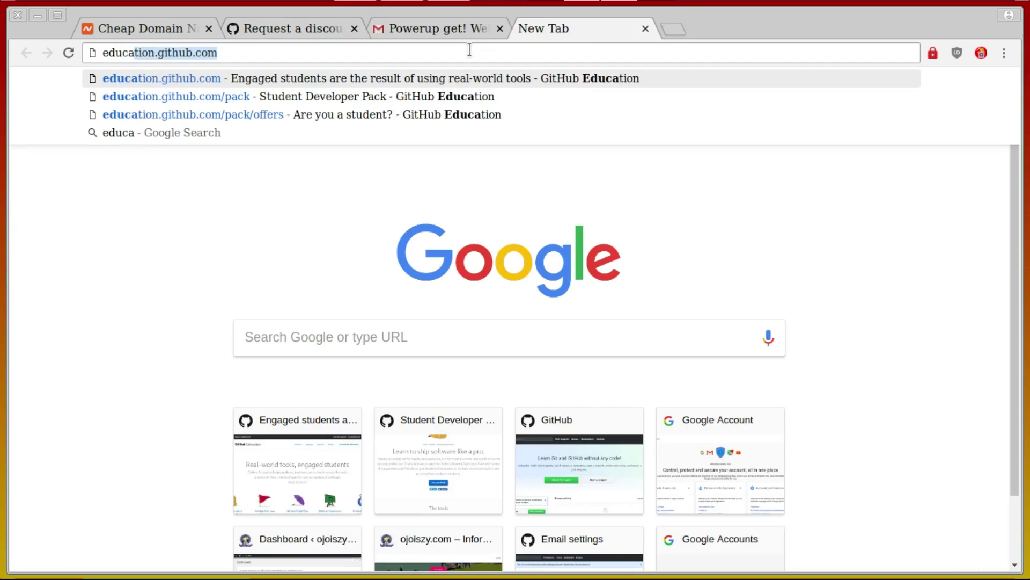
type("tion.github.com/pack")
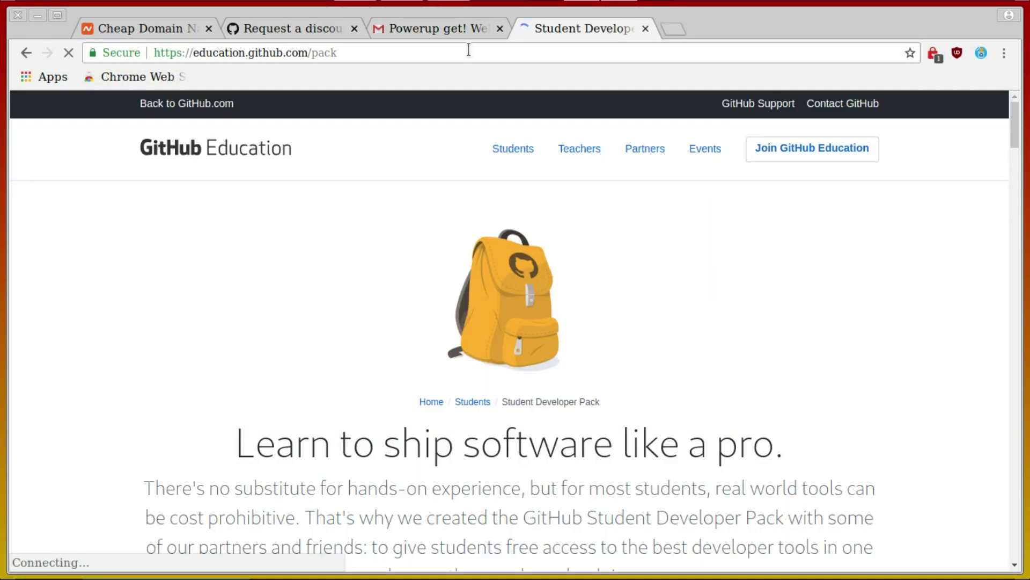
scroll(427, 219, "down", 2)
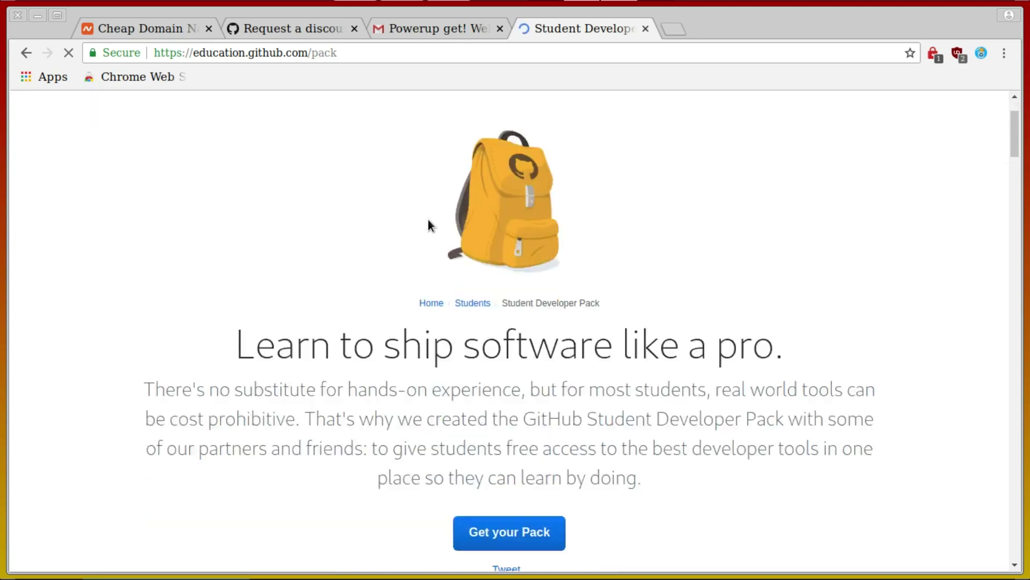
scroll(427, 218, "down", 5)
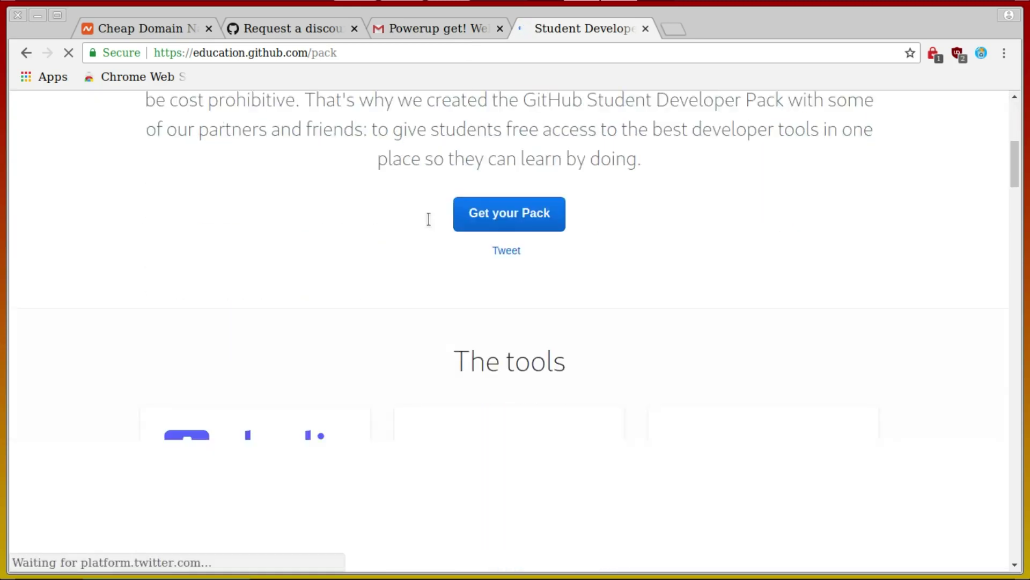
left_click(509, 203)
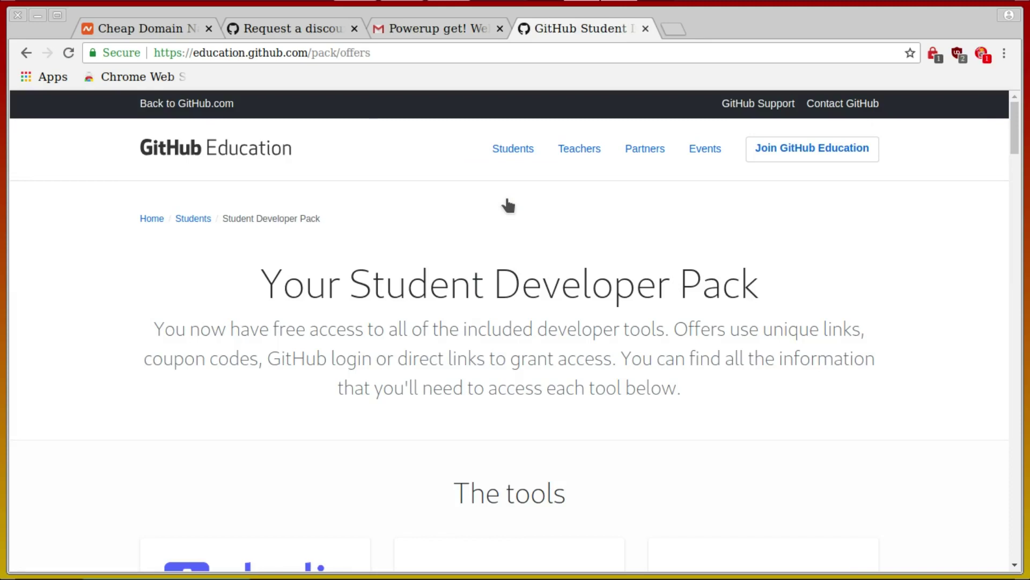
scroll(463, 309, "down", 3)
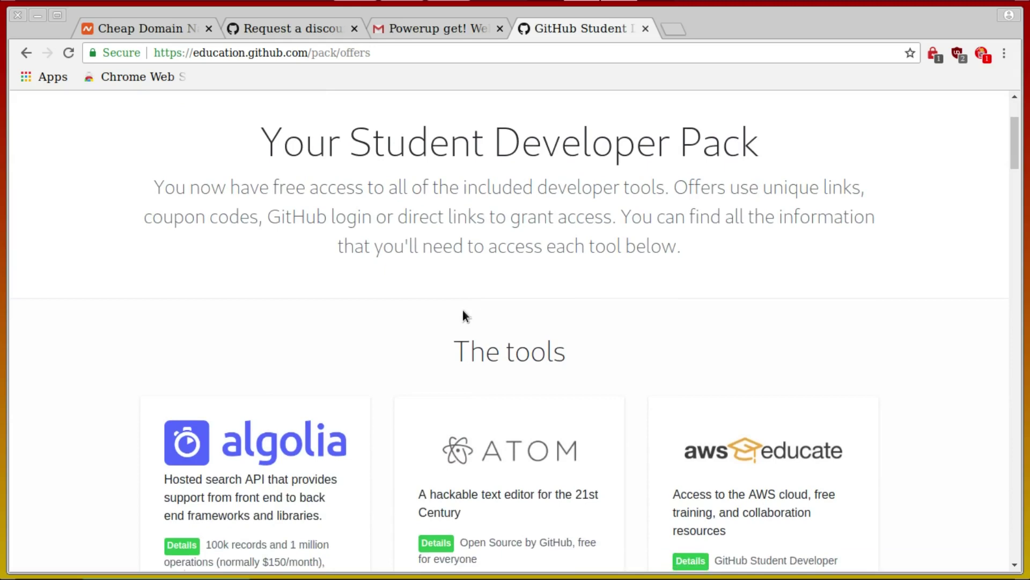
scroll(463, 310, "down", 3)
scroll(463, 310, "down", 2)
scroll(463, 311, "down", 1)
scroll(463, 311, "down", 3)
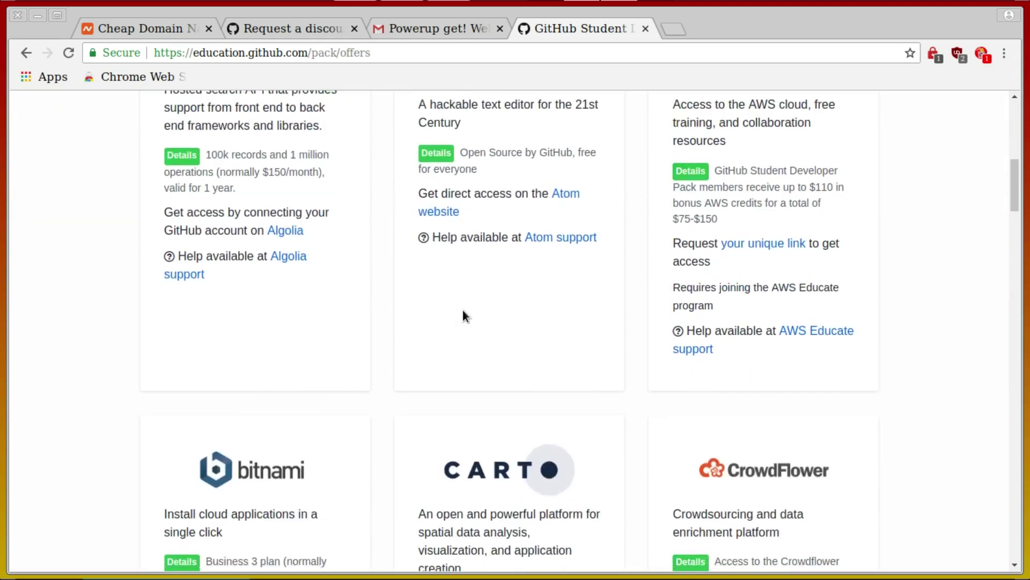
scroll(462, 310, "down", 3)
scroll(463, 310, "down", 1)
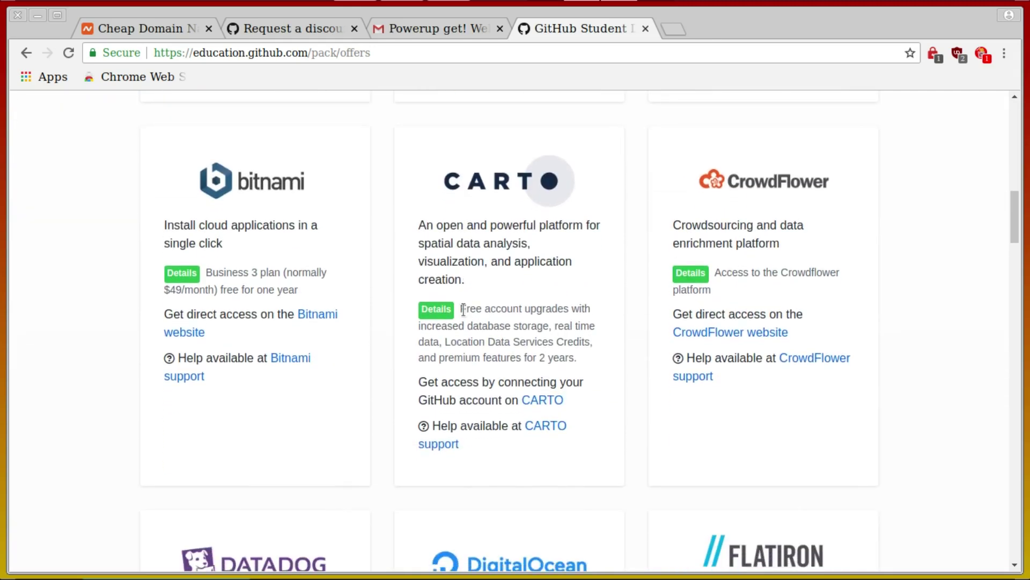
scroll(463, 310, "down", 5)
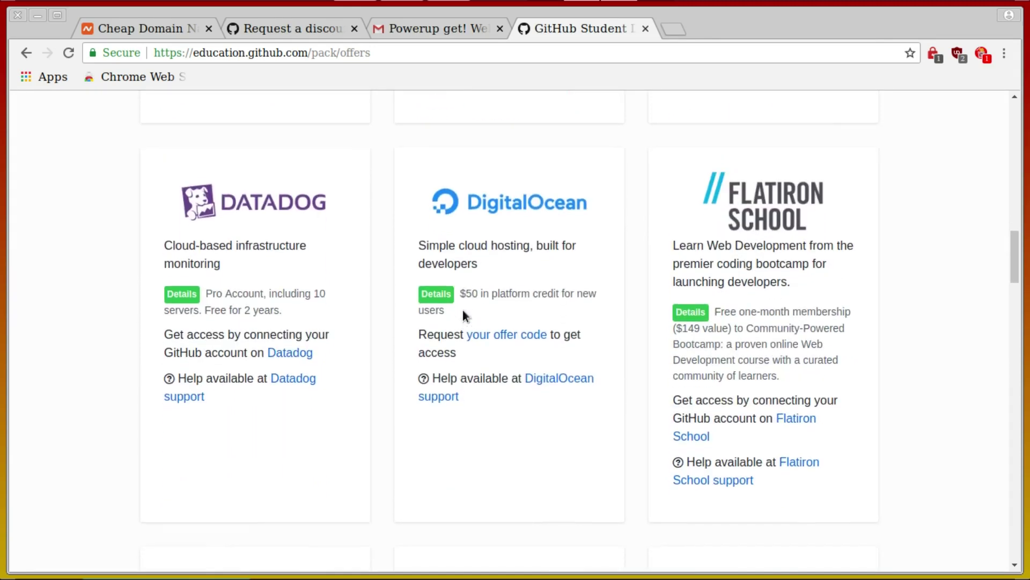
scroll(463, 311, "down", 2)
scroll(463, 311, "down", 2)
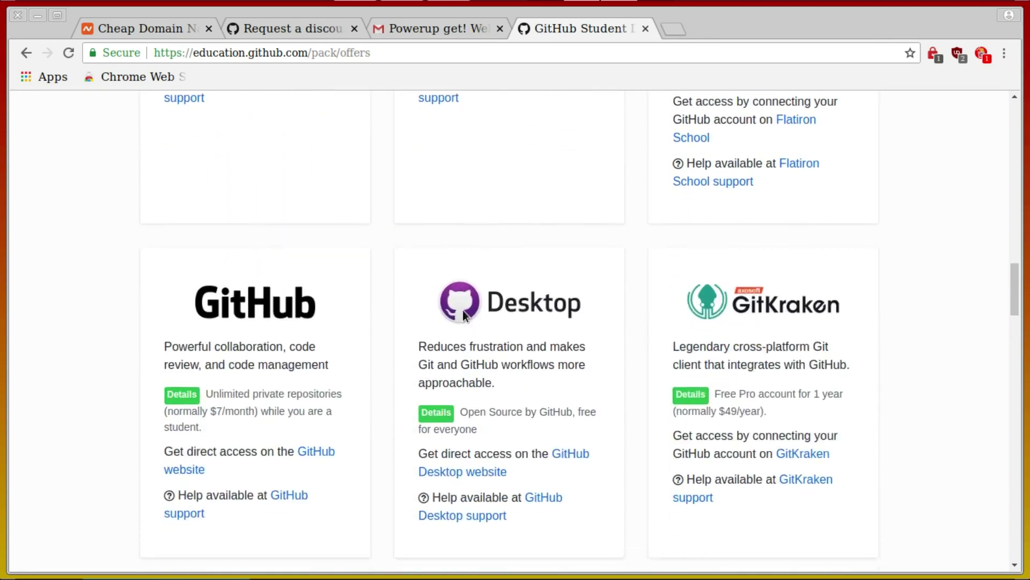
scroll(463, 311, "down", 2)
scroll(463, 310, "down", 1)
scroll(463, 310, "down", 1)
scroll(463, 310, "down", 1)
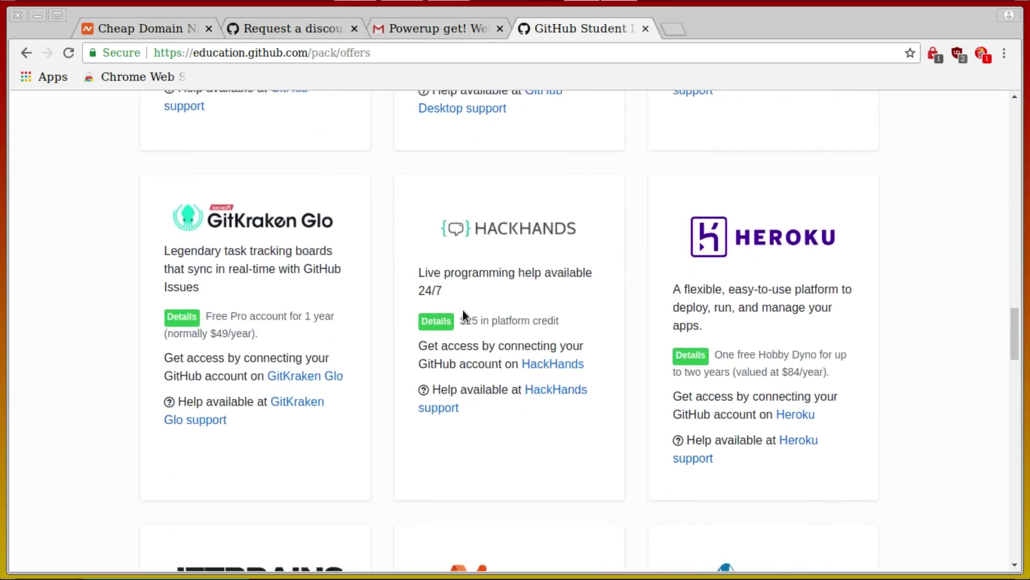
scroll(462, 314, "down", 2)
scroll(463, 314, "down", 1)
scroll(463, 314, "down", 2)
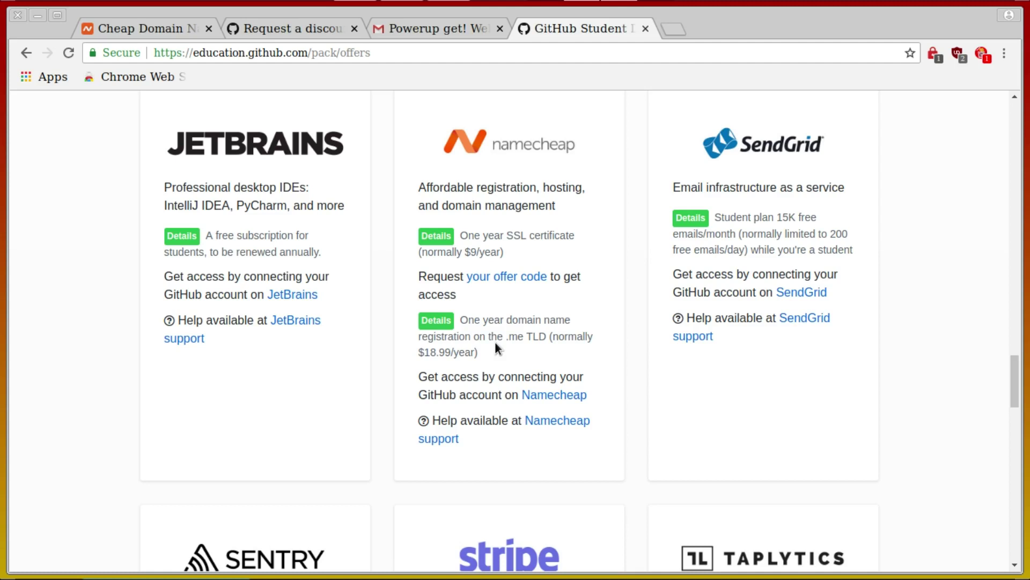
- Highlight '.me' in the Namecheap card's free one-year domain offer
double_click(515, 336)
- Follow the Namecheap offer link and authorize the namecheapedu app on GitHub
left_click(548, 397)
scroll(545, 393, "down", 1)
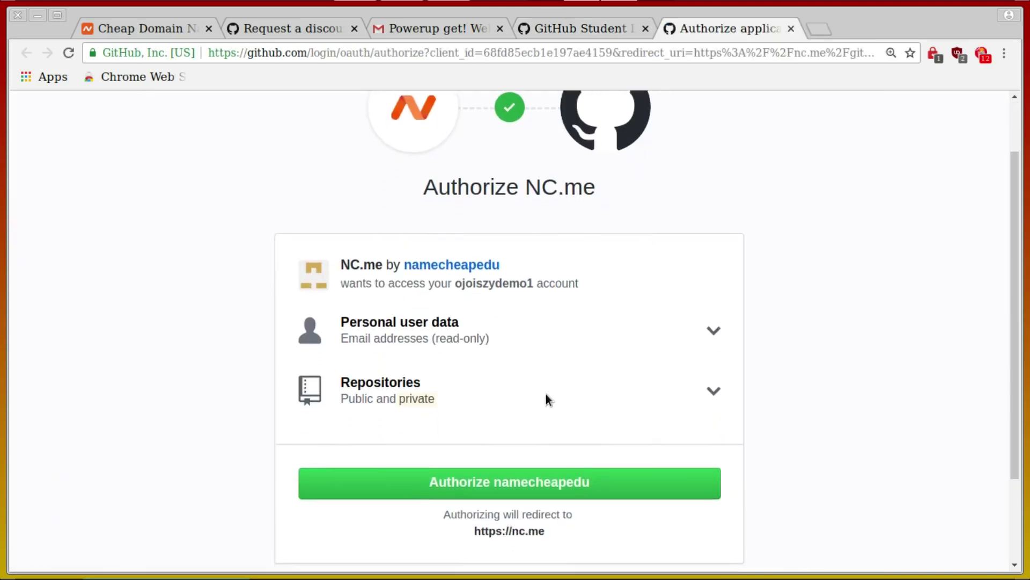
scroll(545, 400, "up", 1)
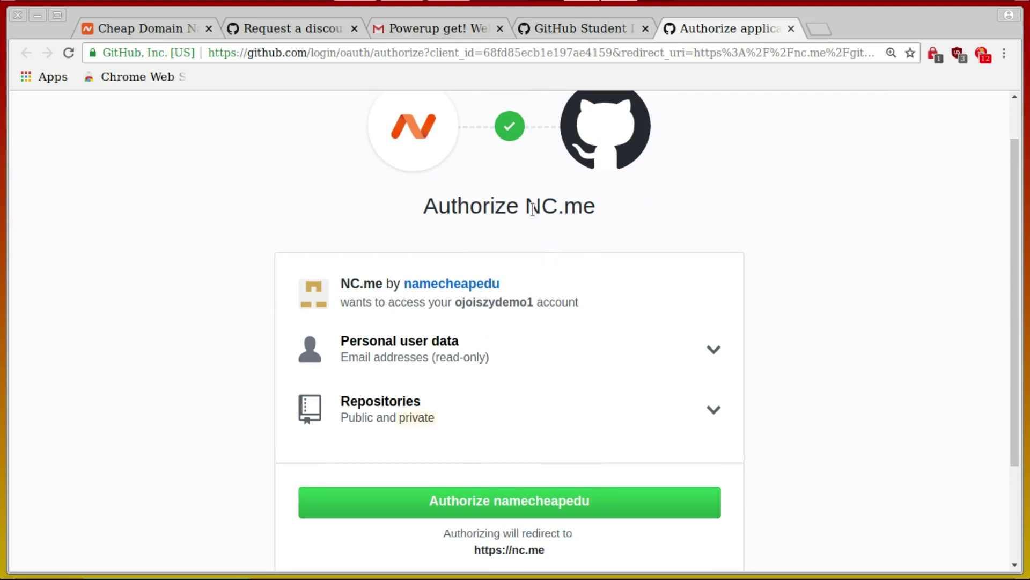
left_click_drag(525, 208, 596, 207)
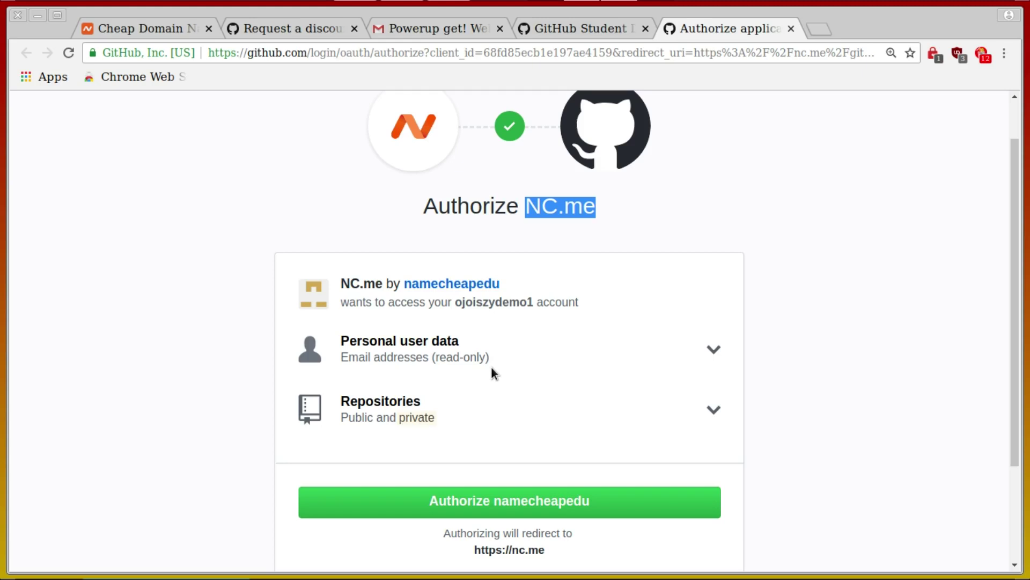
left_click(533, 207)
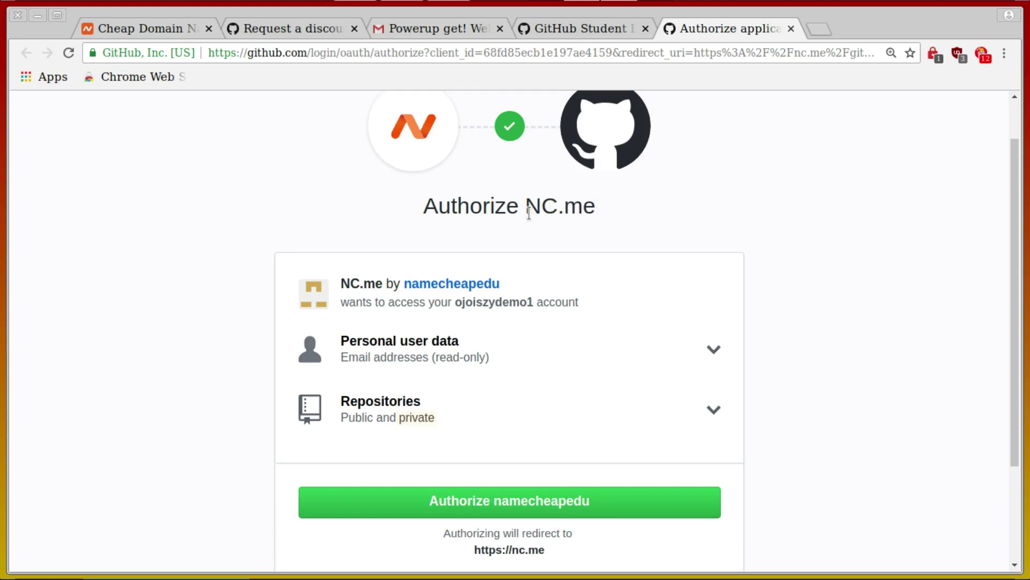
left_click(500, 503)
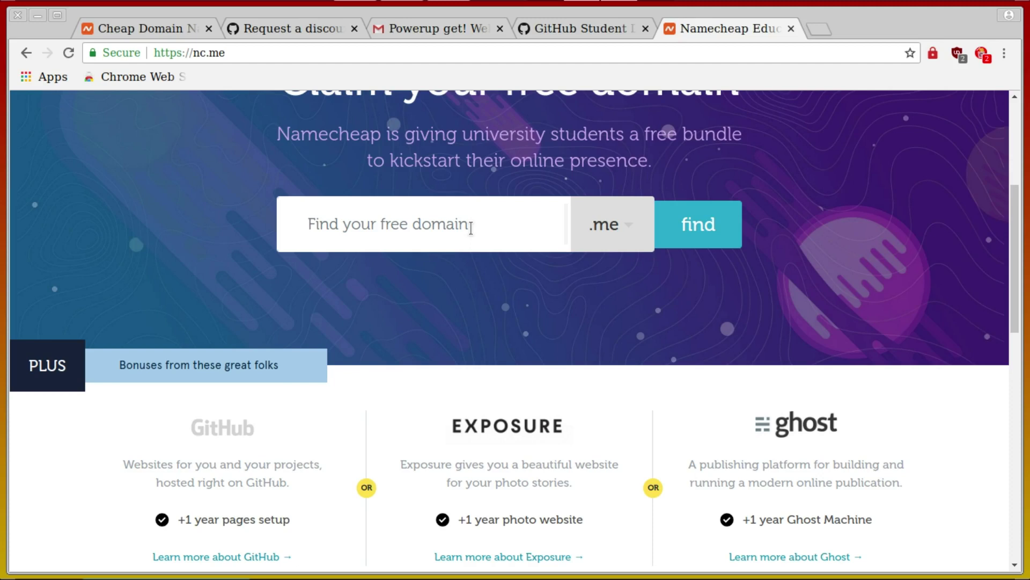
type("plsdont")
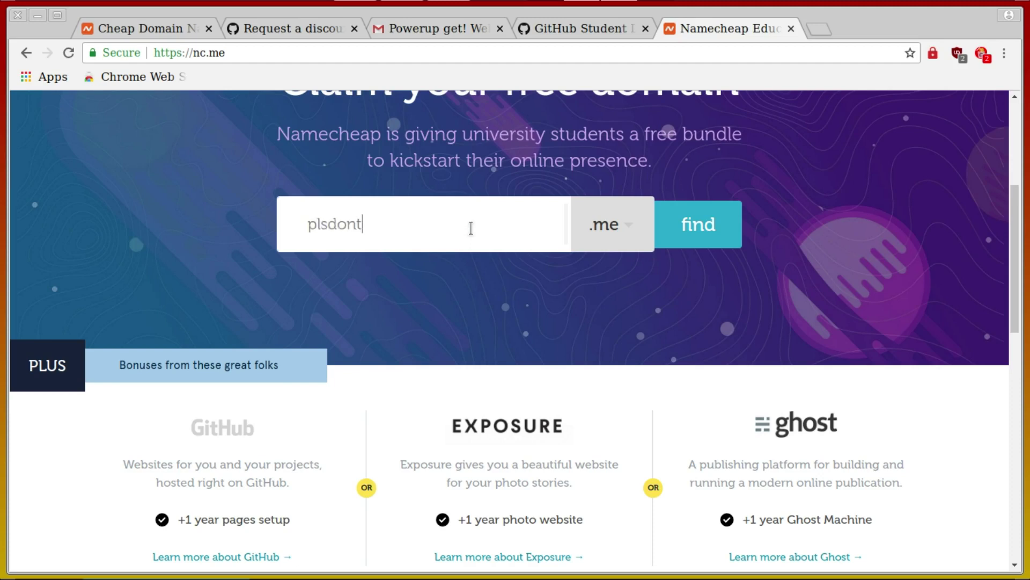
type("hack")
- Search nc.me for a free plsdonthack.me domain, which turns out to be taken
left_click(690, 232)
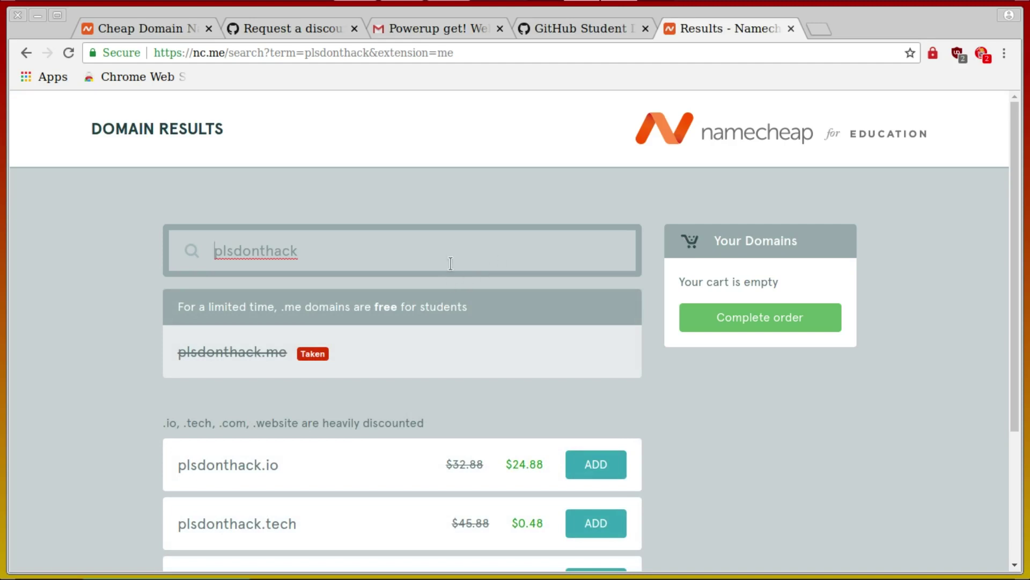
- Replace the search term with pleasedonthack and highlight the free pleasedonthack.me result
key("BackSpace")
key("BackSpace")
key("BackSpace")
key("BackSpace")
key("BackSpace")
key("BackSpace")
type("ple")
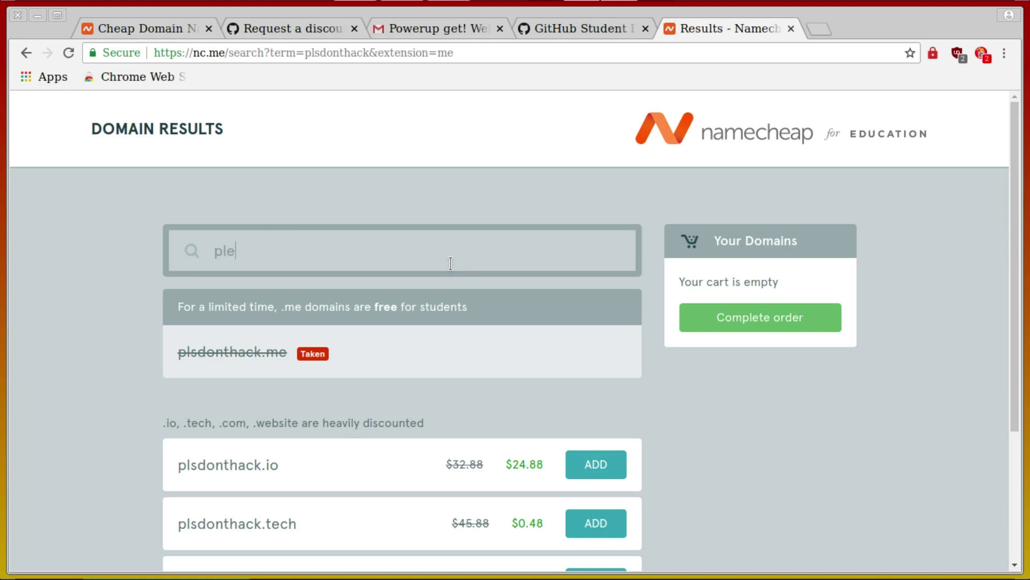
type("asedo")
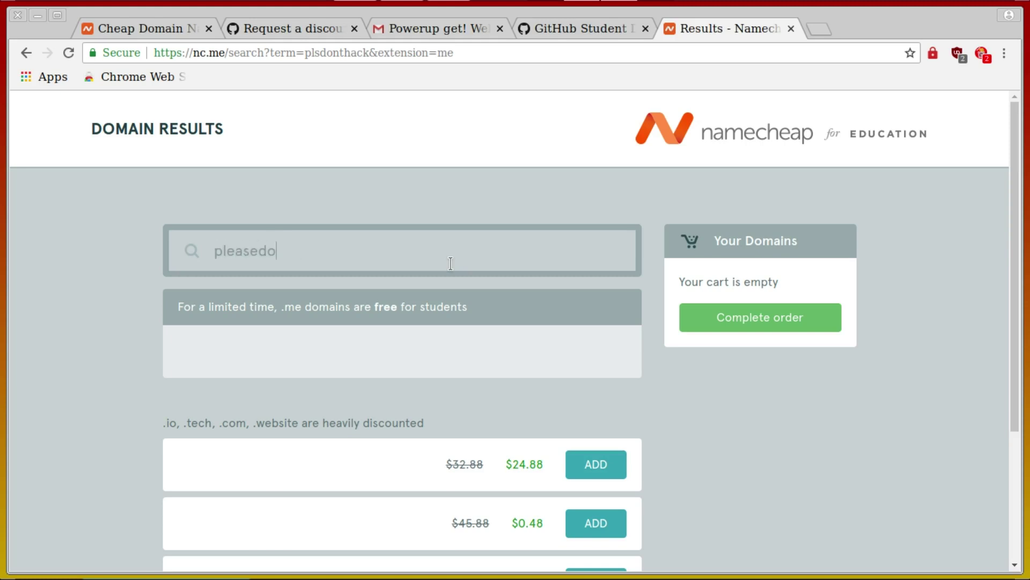
type("nthack")
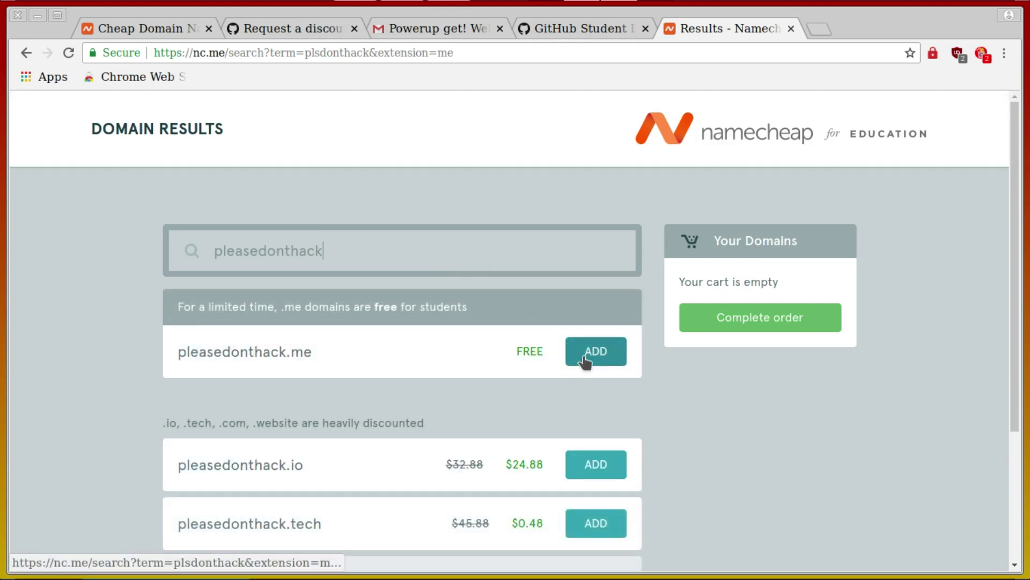
left_click_drag(323, 357, 168, 354)
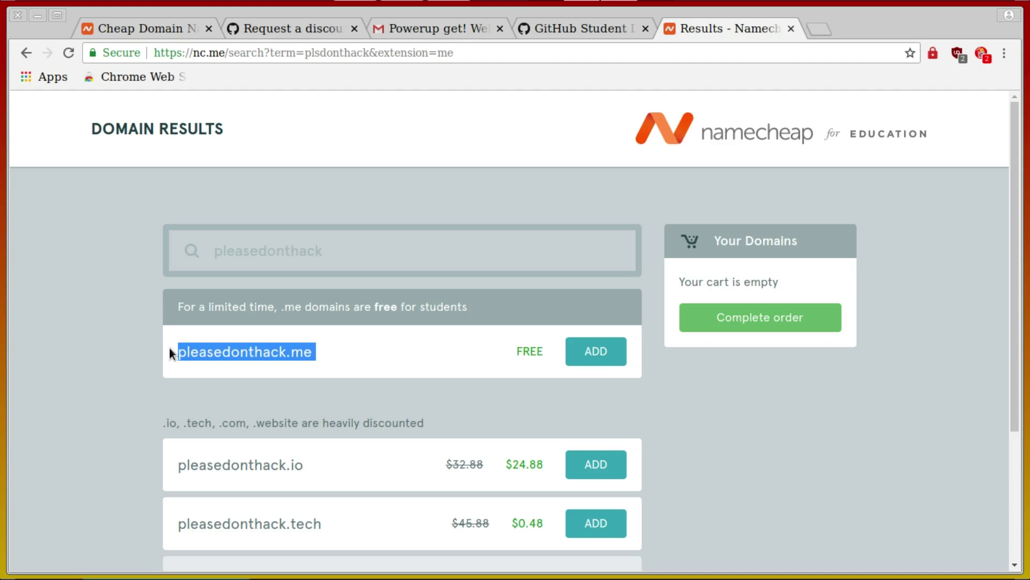
- Add the free pleasedonthack.me to the cart and proceed to complete the order
left_click(576, 361)
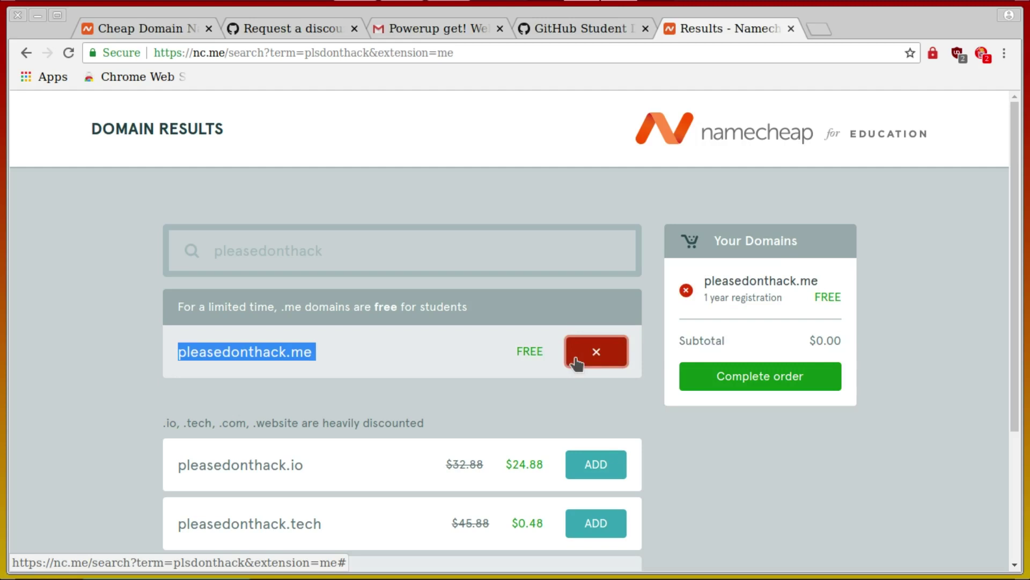
left_click(721, 388)
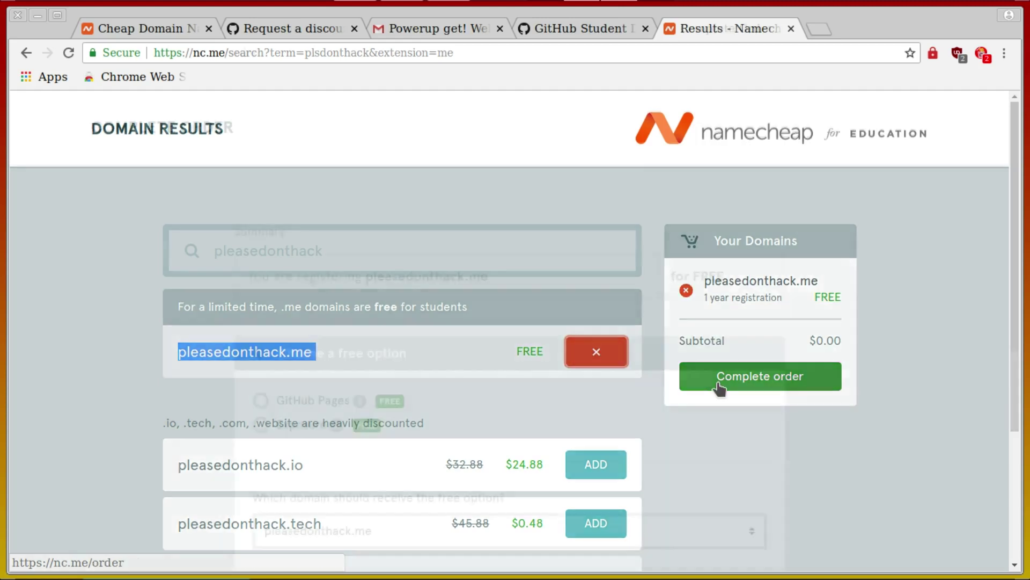
scroll(719, 389, "down", 2)
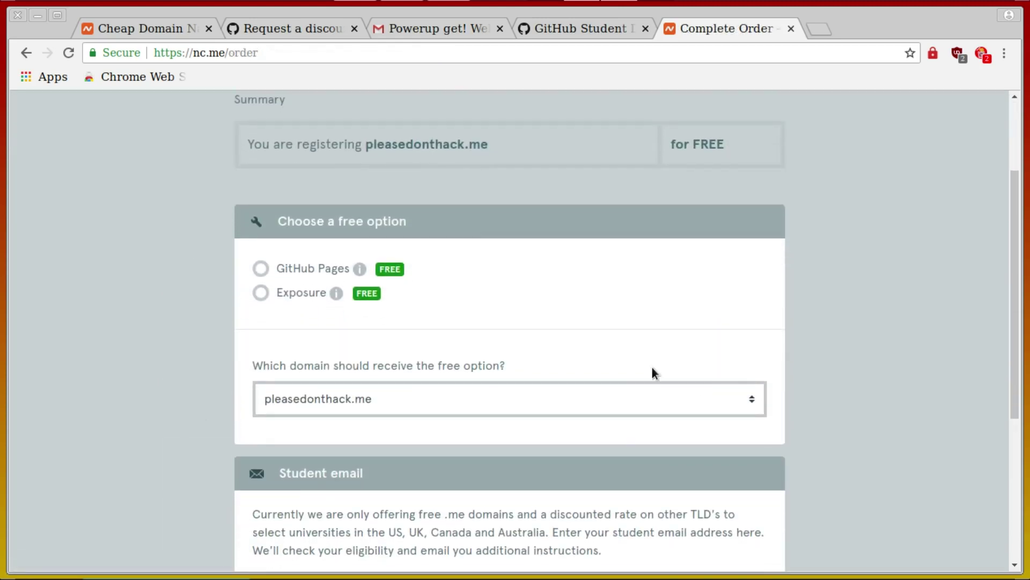
- Choose GitHub Pages as the free option and enter the primary GitHub Gmail as student email
left_click(261, 270)
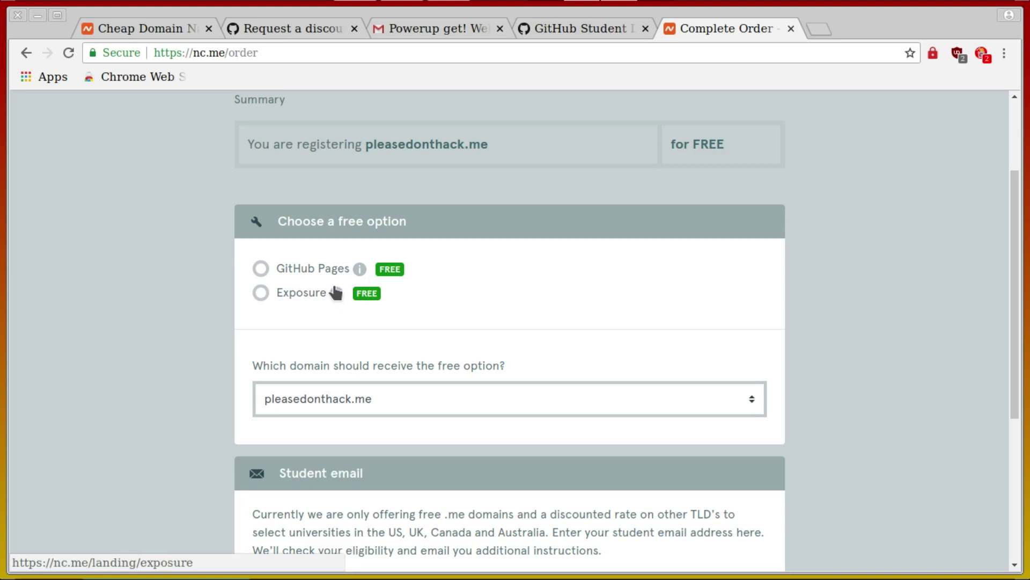
left_click(261, 268)
scroll(279, 308, "down", 1)
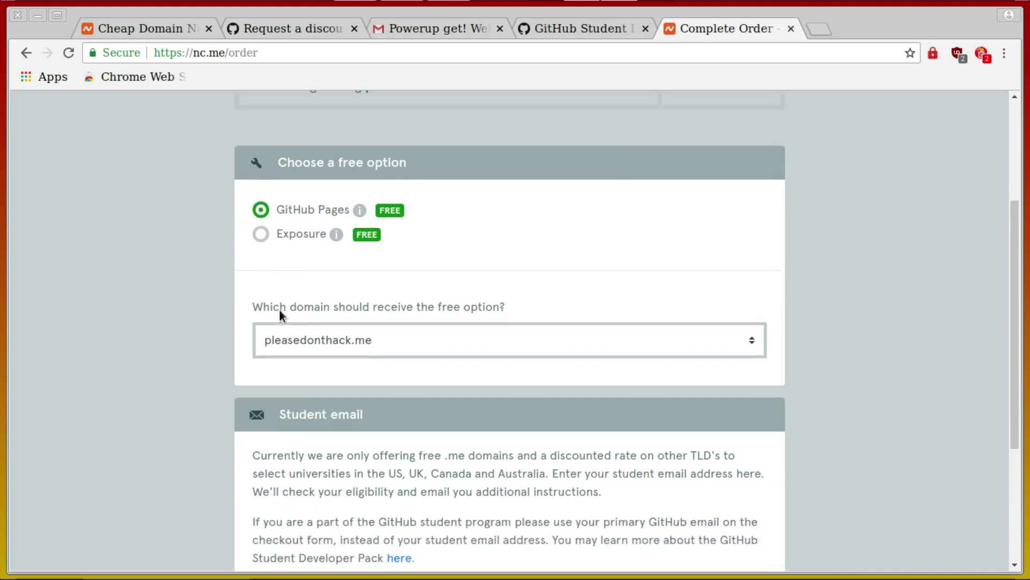
scroll(279, 315, "down", 3)
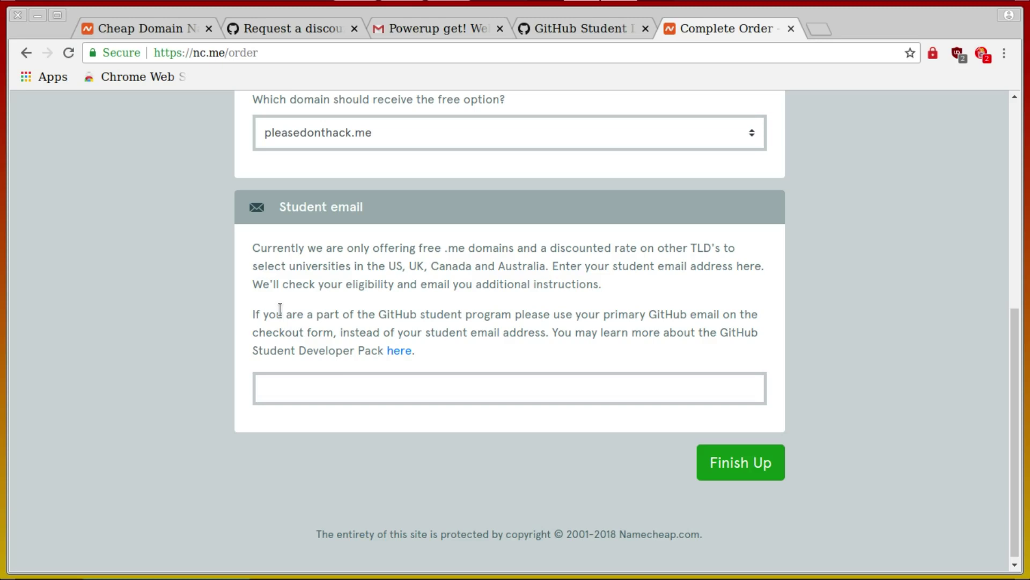
left_click(324, 389)
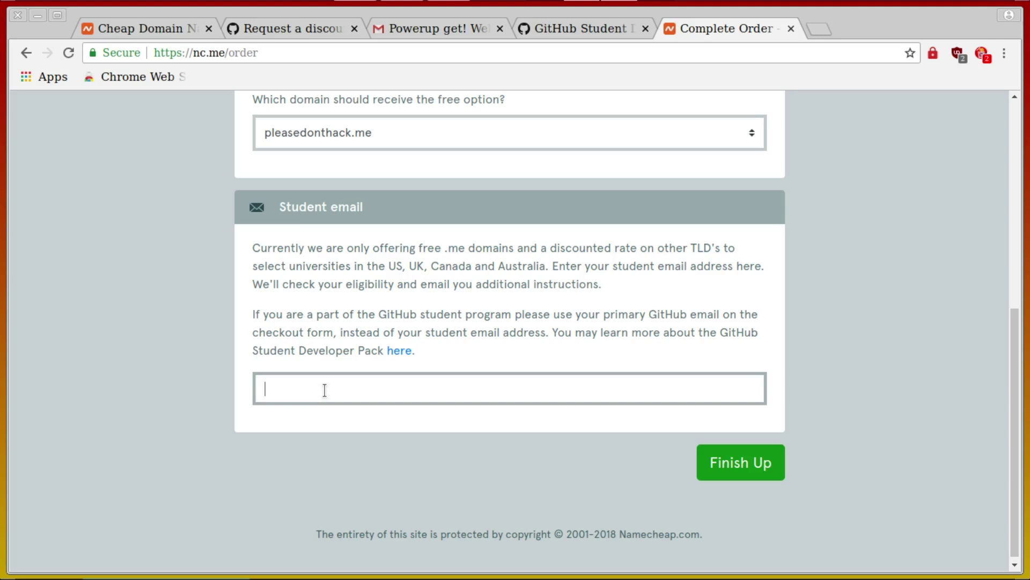
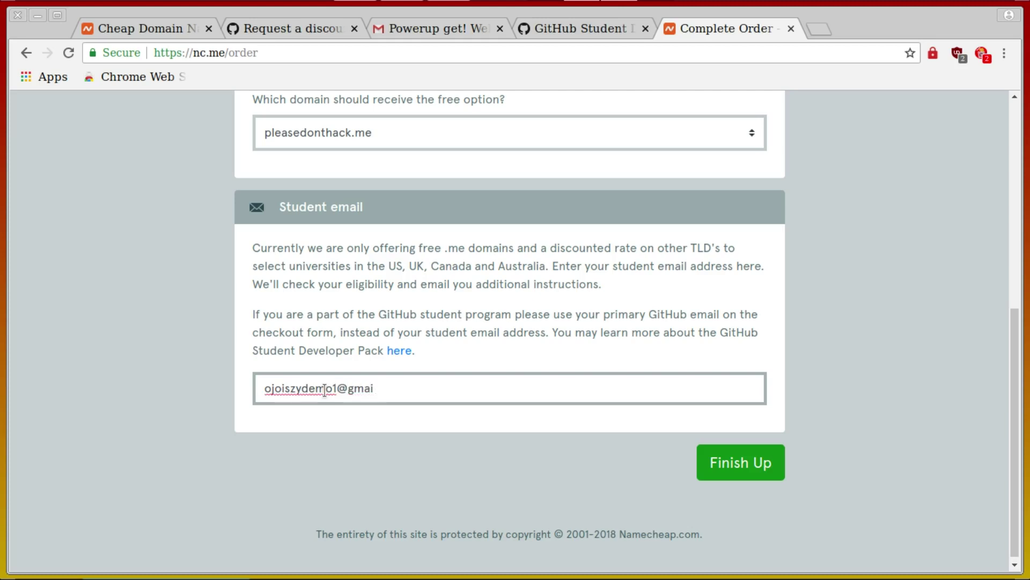
- Finish the pleasedonthack.me order and switch to registering a new Namecheap account
left_click(718, 482)
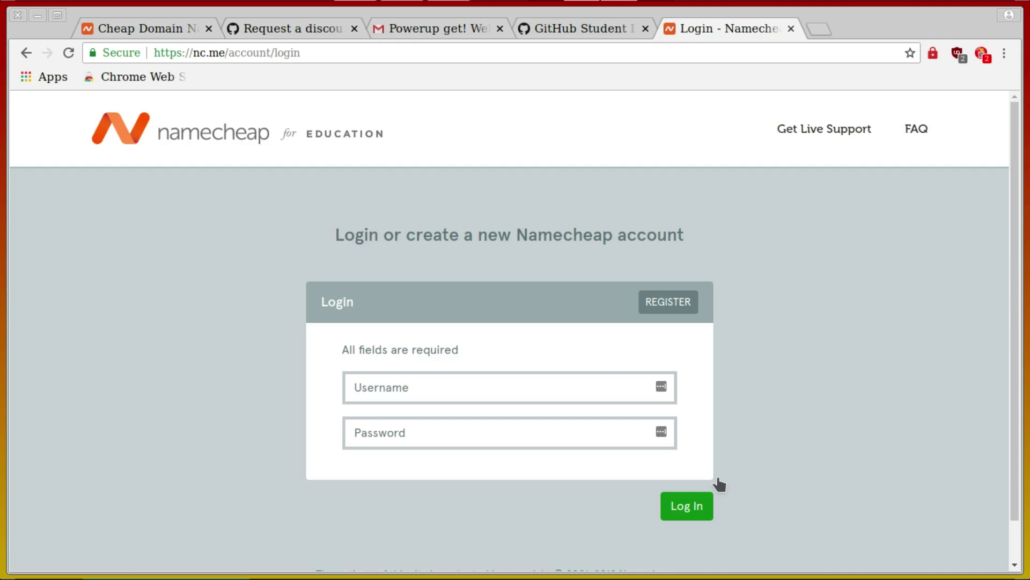
left_click(665, 314)
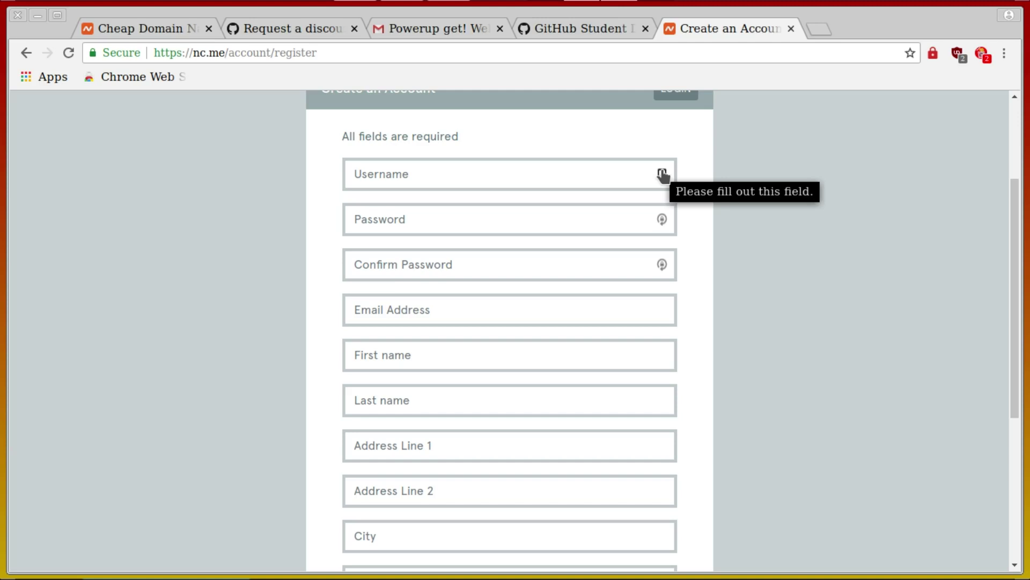
- Autofill the account form from the second LastPass profile and generate a confirmed strong password
left_click(662, 174)
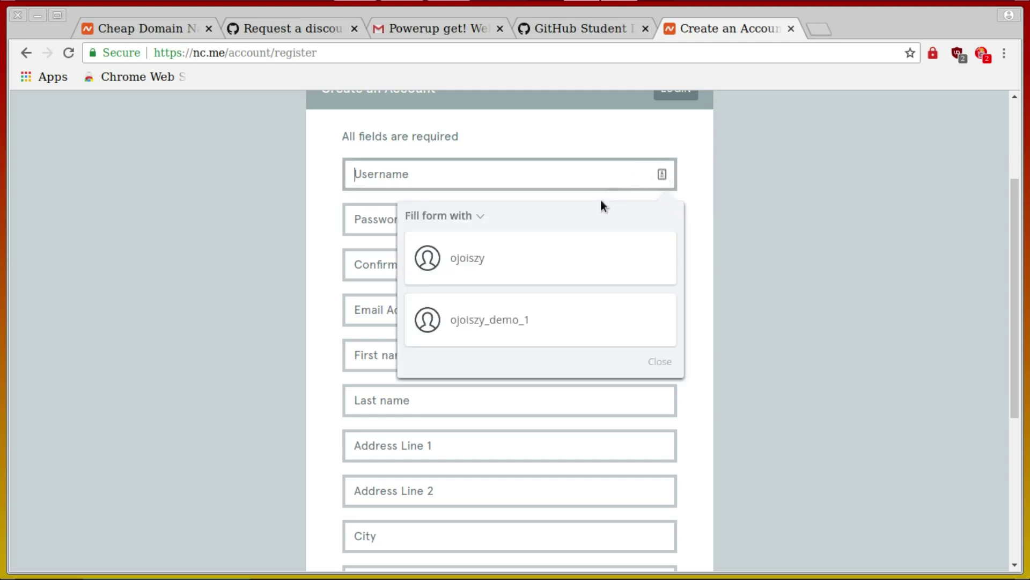
left_click(542, 317)
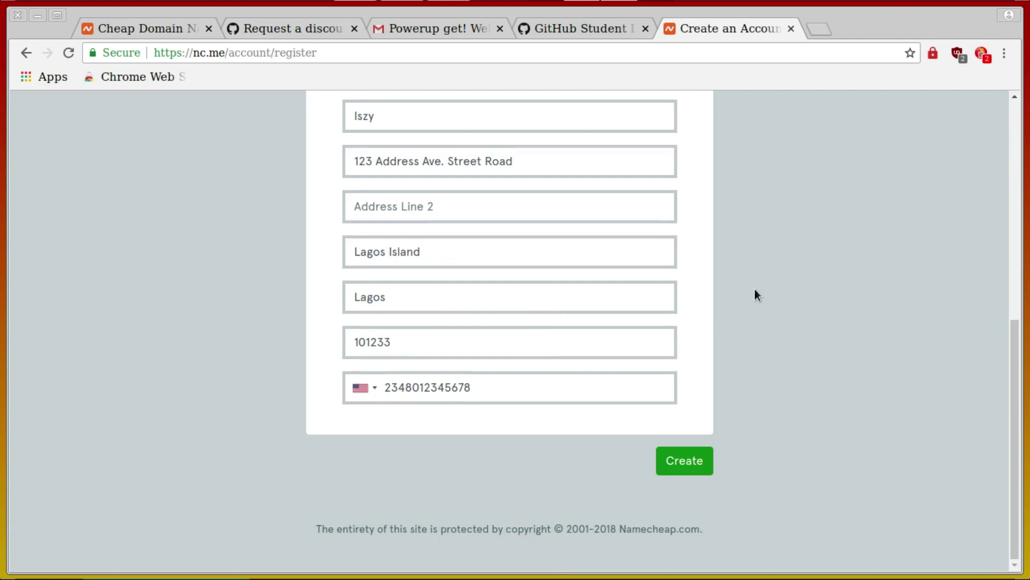
scroll(754, 290, "up", 2)
scroll(754, 290, "up", 1)
scroll(754, 289, "up", 1)
scroll(754, 290, "up", 2)
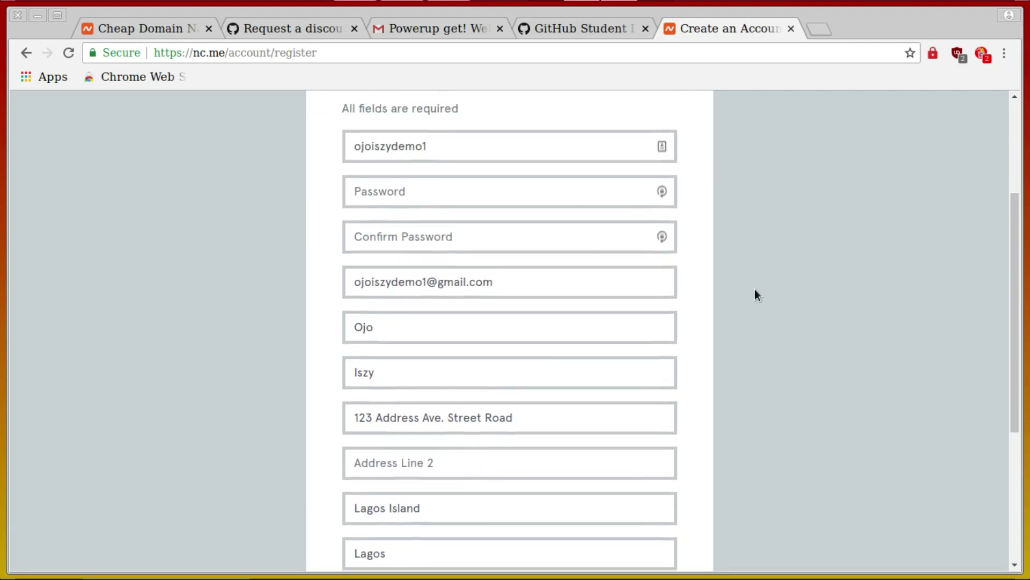
scroll(754, 295, "up", 1)
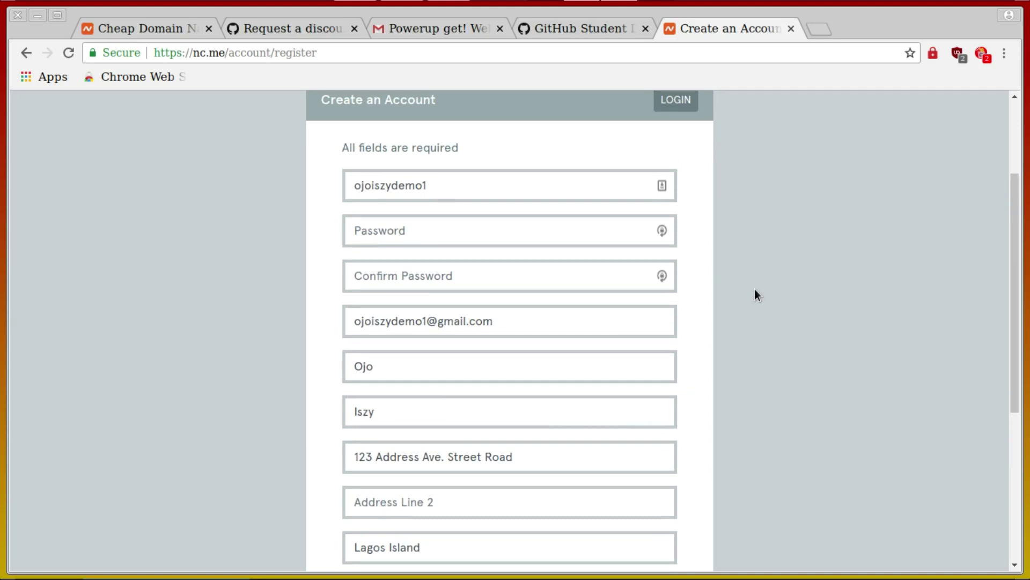
left_click(661, 233)
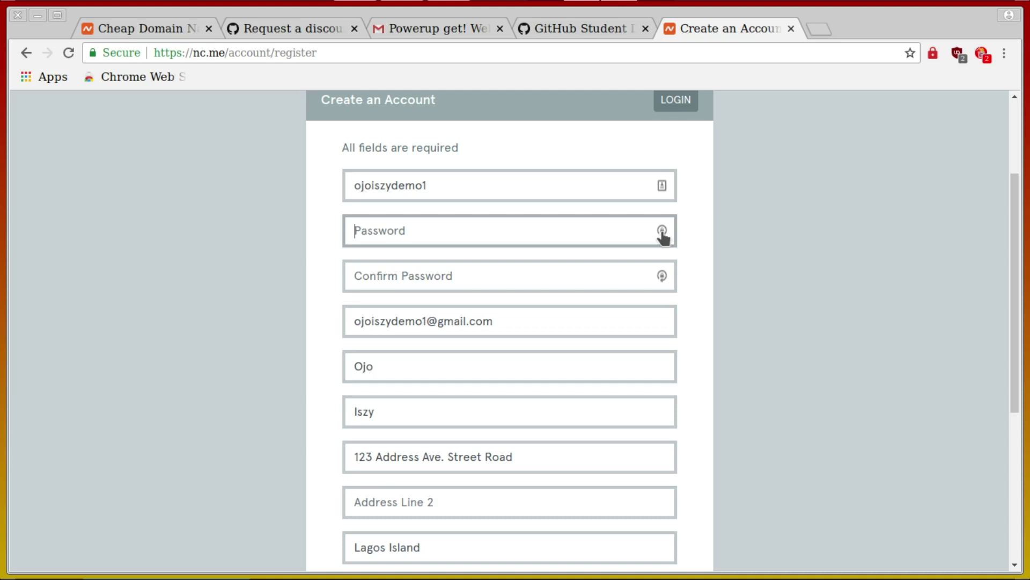
left_click(662, 232)
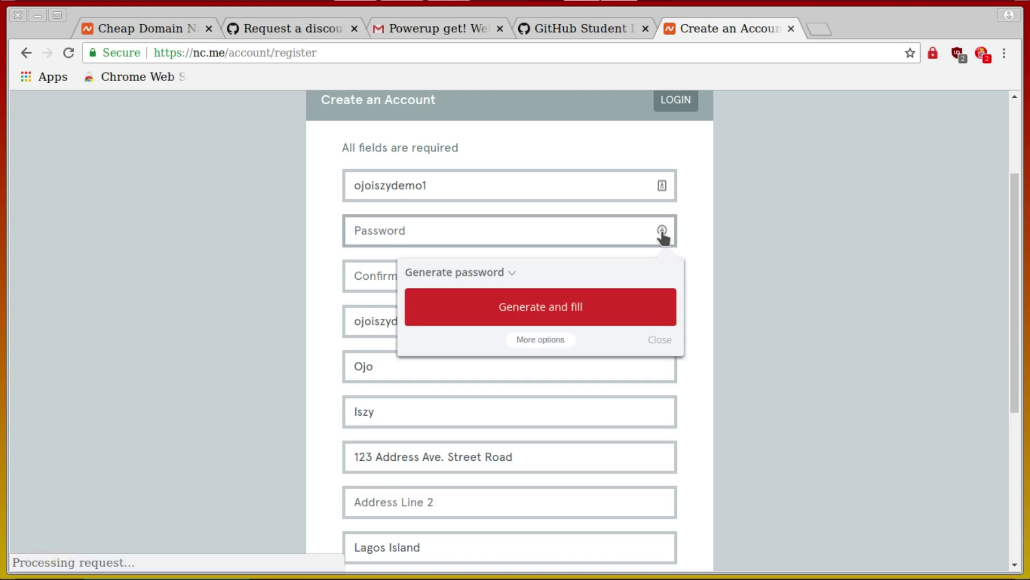
left_click(553, 316)
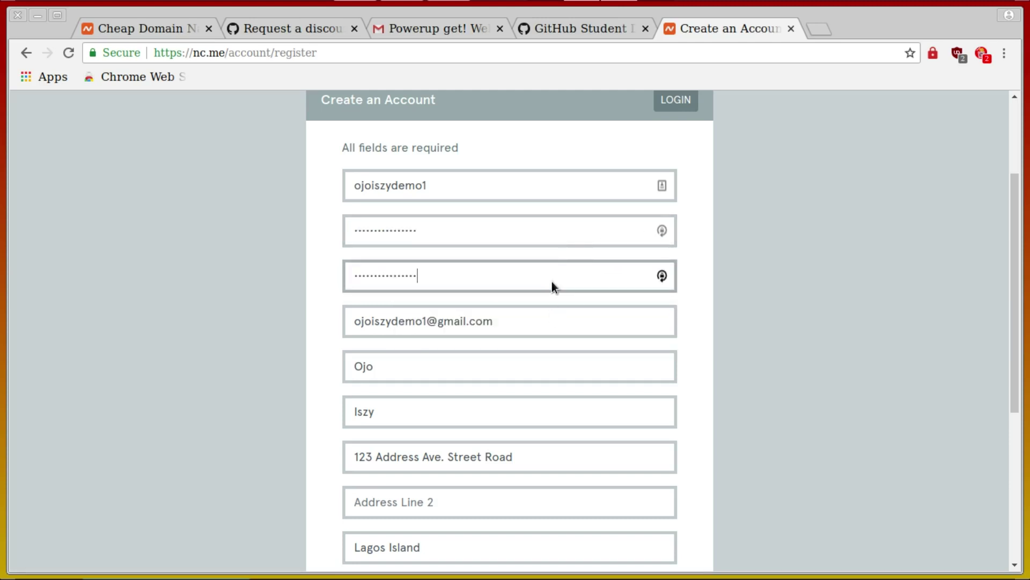
left_click(553, 287)
scroll(777, 362, "down", 5)
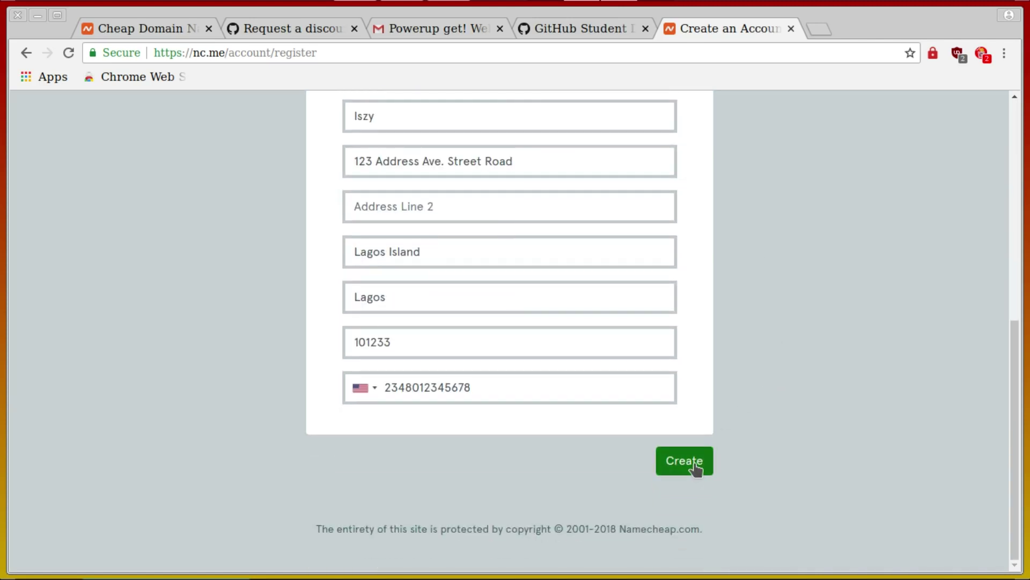
left_click(695, 466)
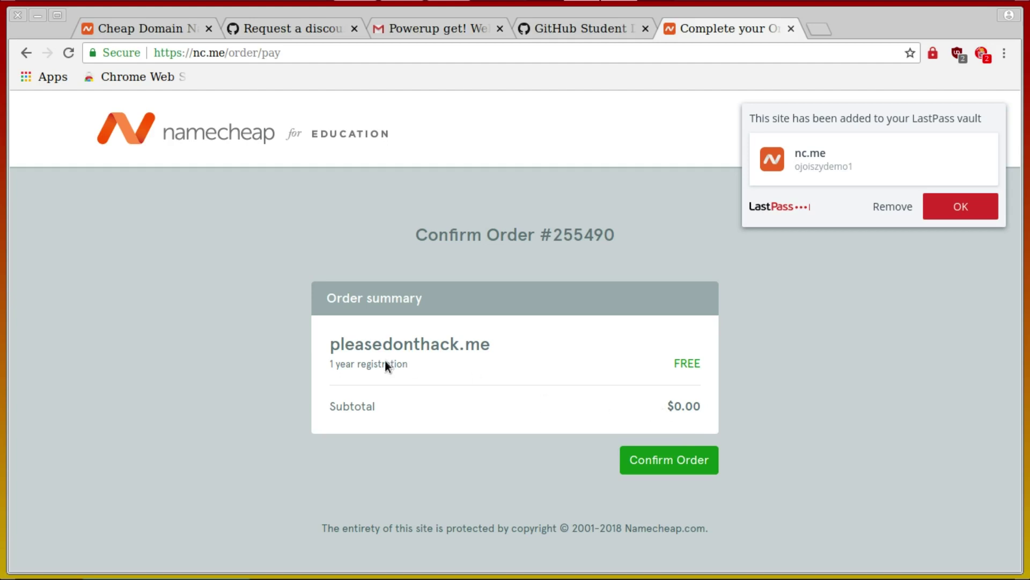
left_click_drag(324, 368, 400, 370)
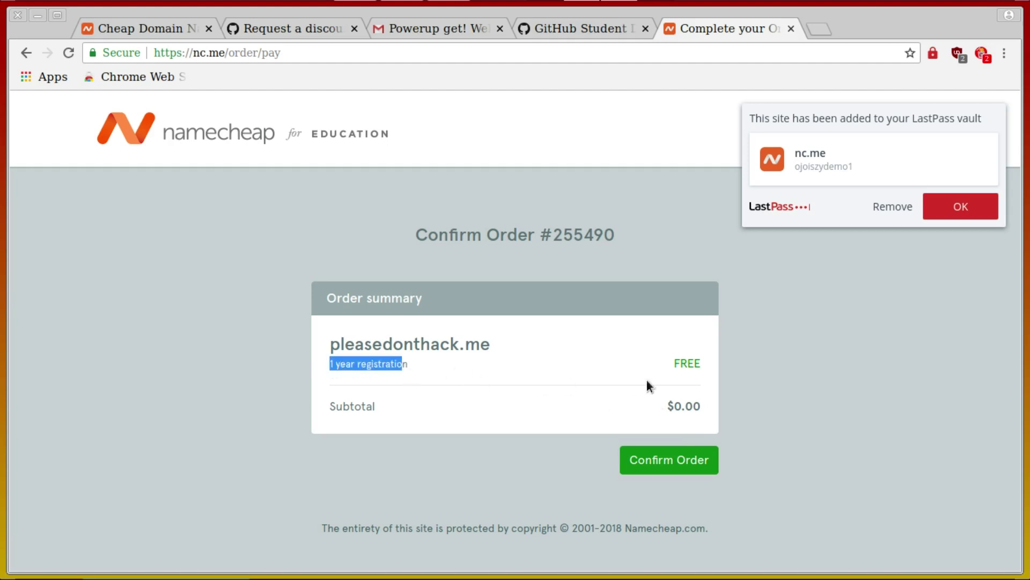
left_click(946, 216)
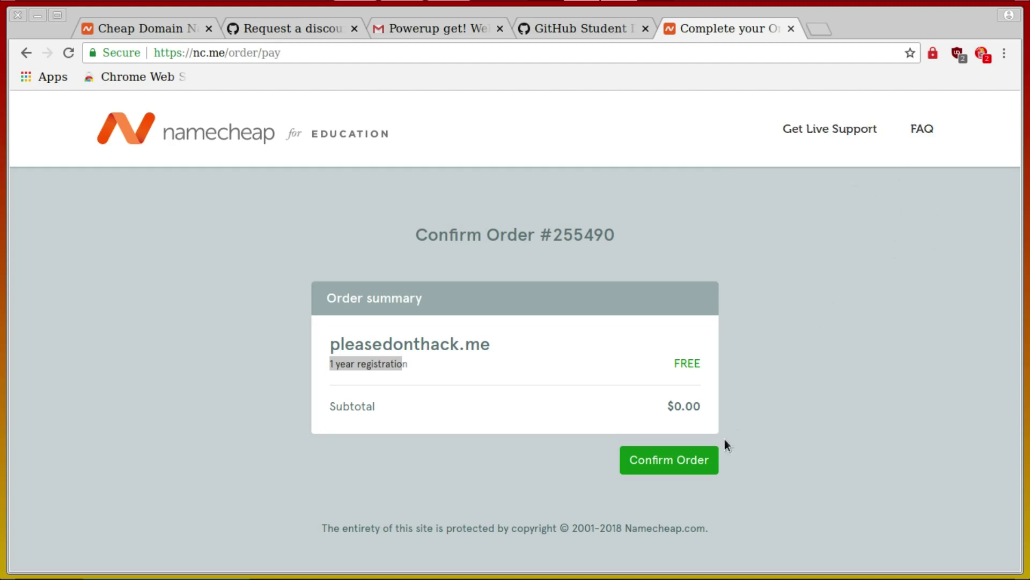
left_click(673, 477)
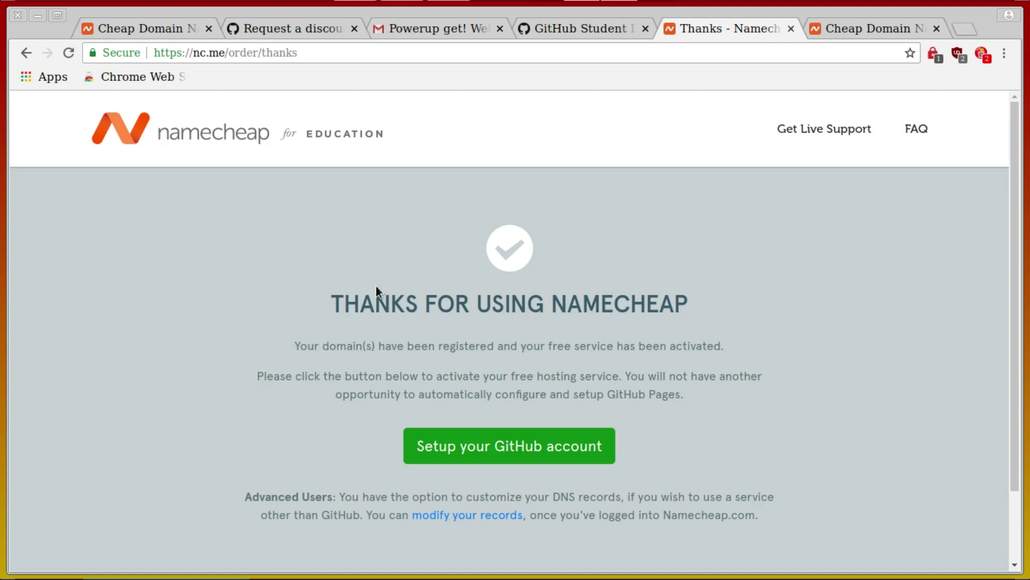
- On namecheap.com, sign in with the saved LastPass Namecheap login
left_click(151, 29)
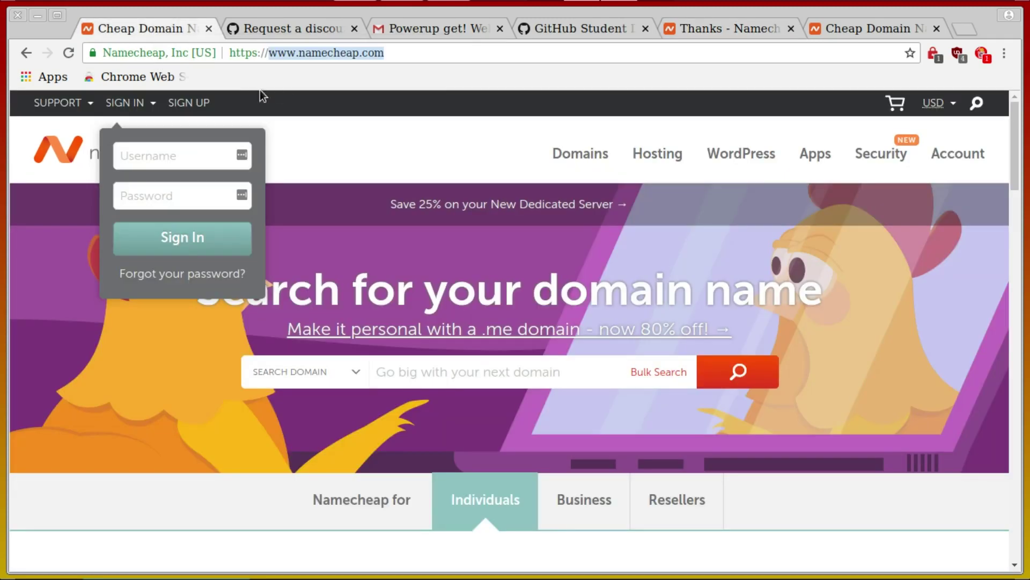
left_click(265, 153)
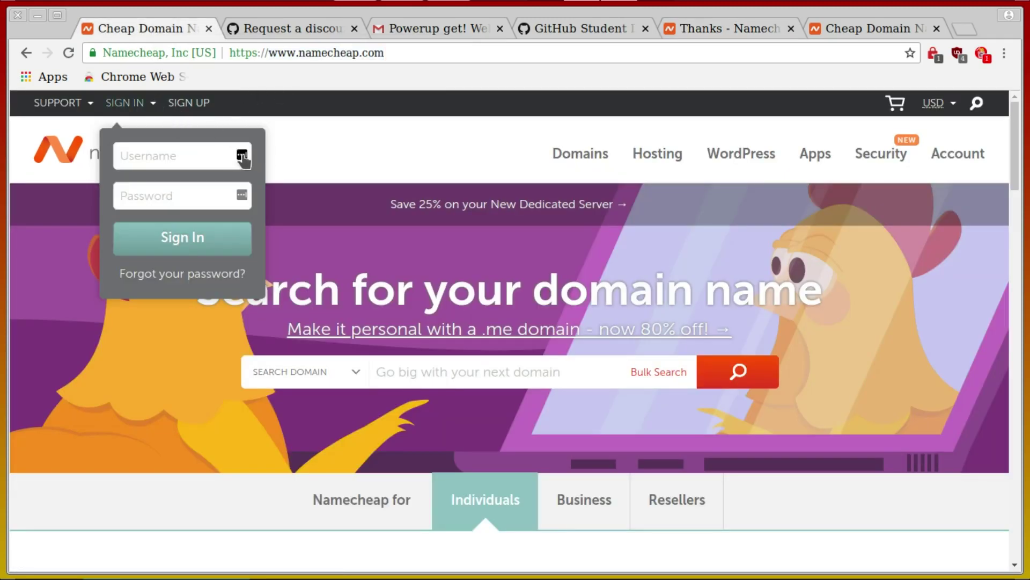
left_click(242, 156)
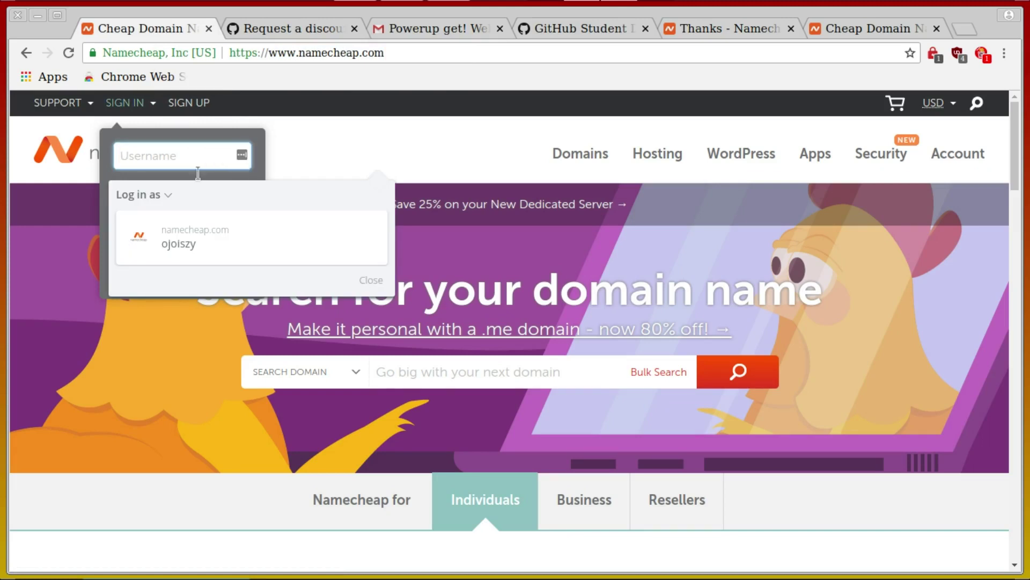
left_click(215, 248)
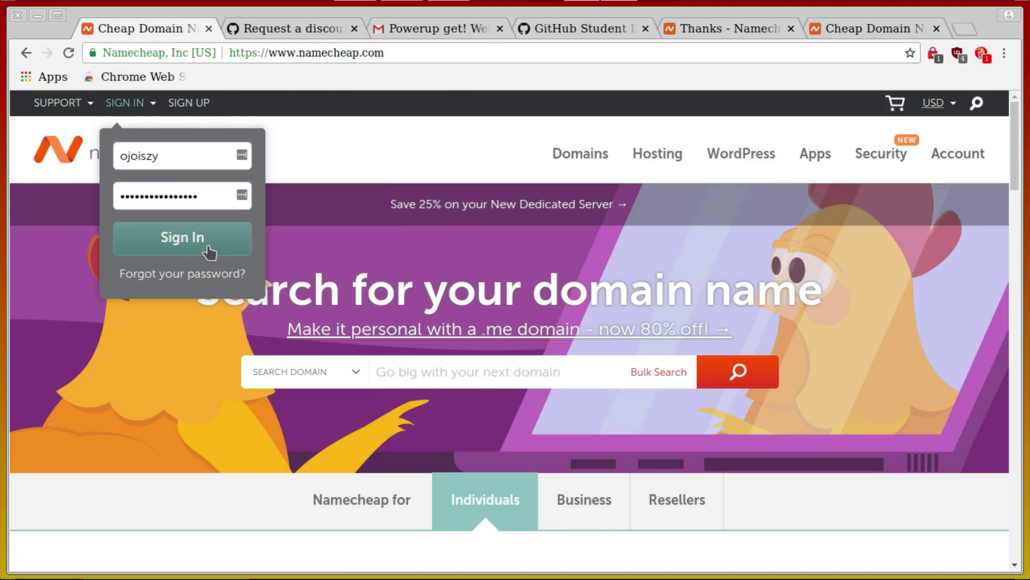
left_click(208, 245)
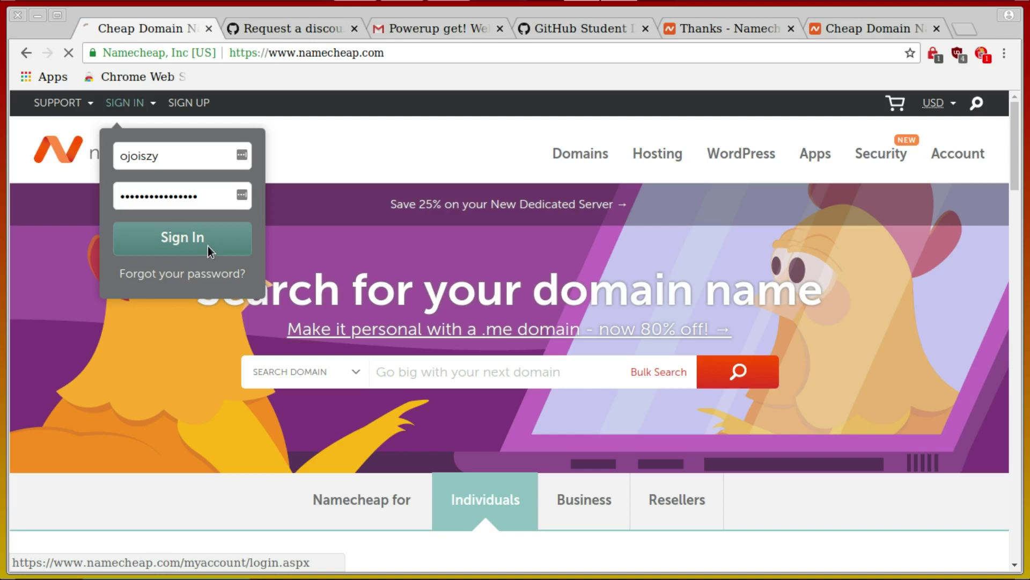